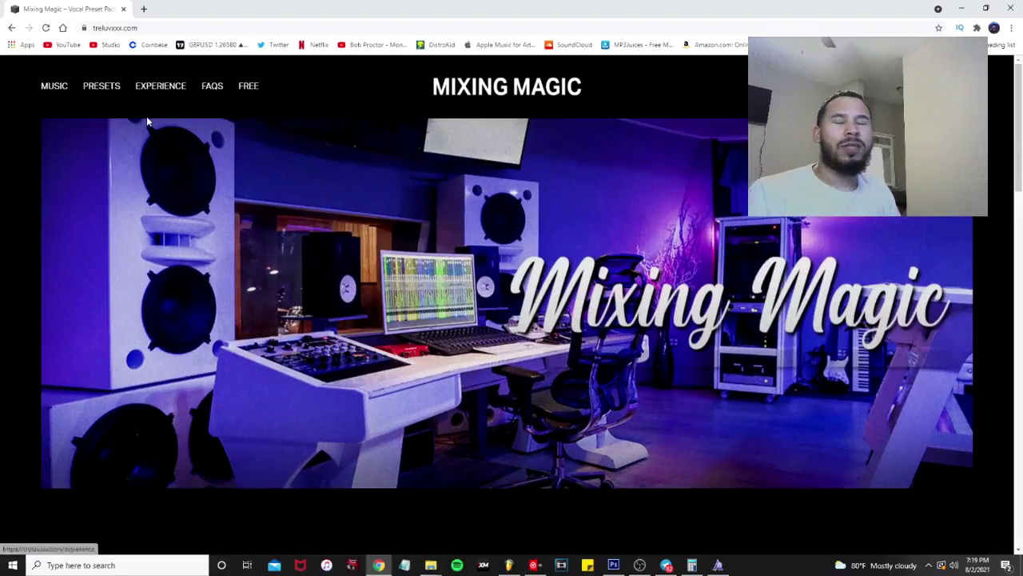
- Open the Mixing Magic site's Experience page and switch over to FL Studio
{"action": "left_click", "coordinate": [148, 87]}
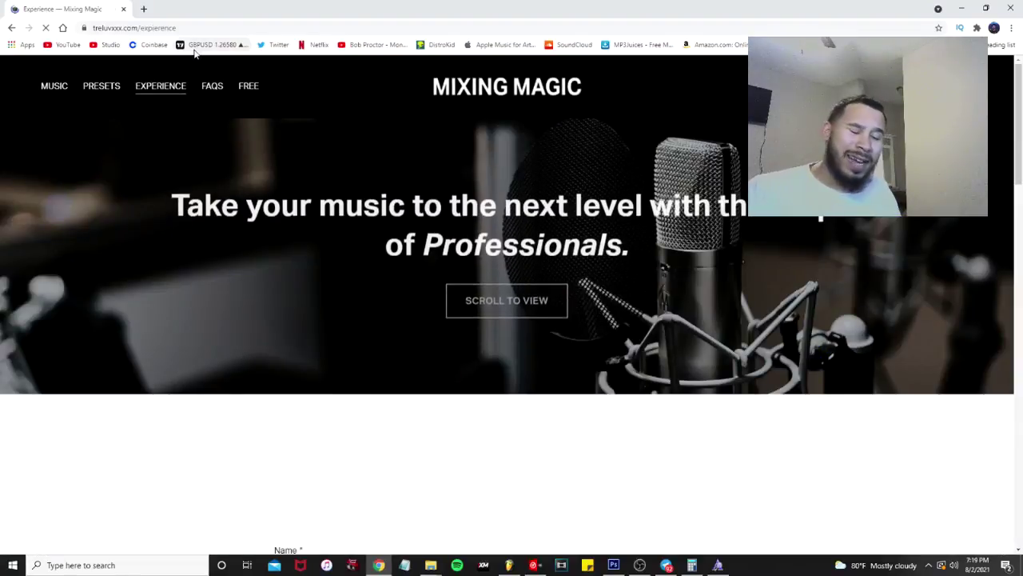
{"action": "left_click", "coordinate": [508, 564]}
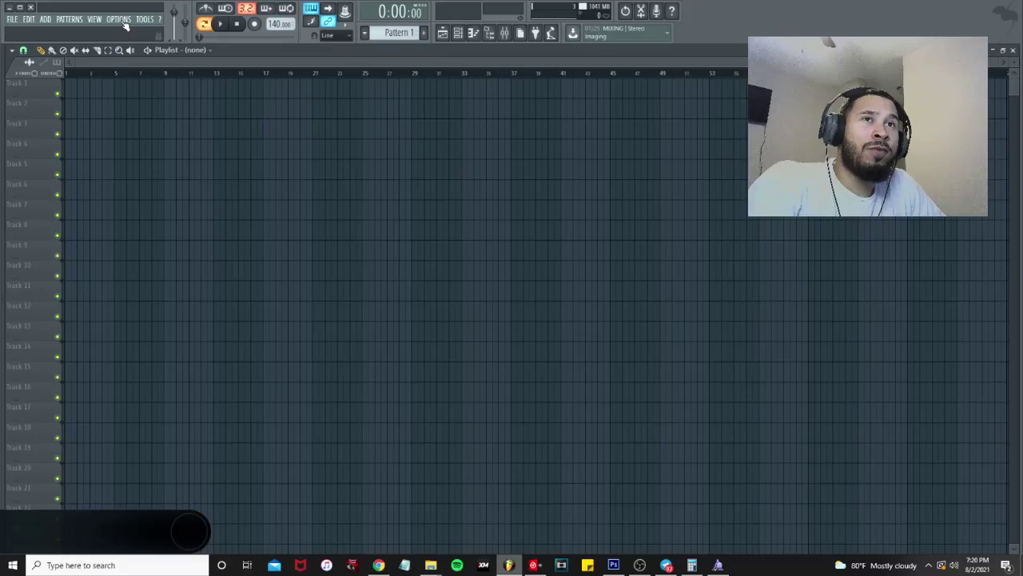
- Open the audio settings and review the list of installed input/output devices
{"action": "left_click", "coordinate": [123, 21]}
{"action": "left_click", "coordinate": [189, 69]}
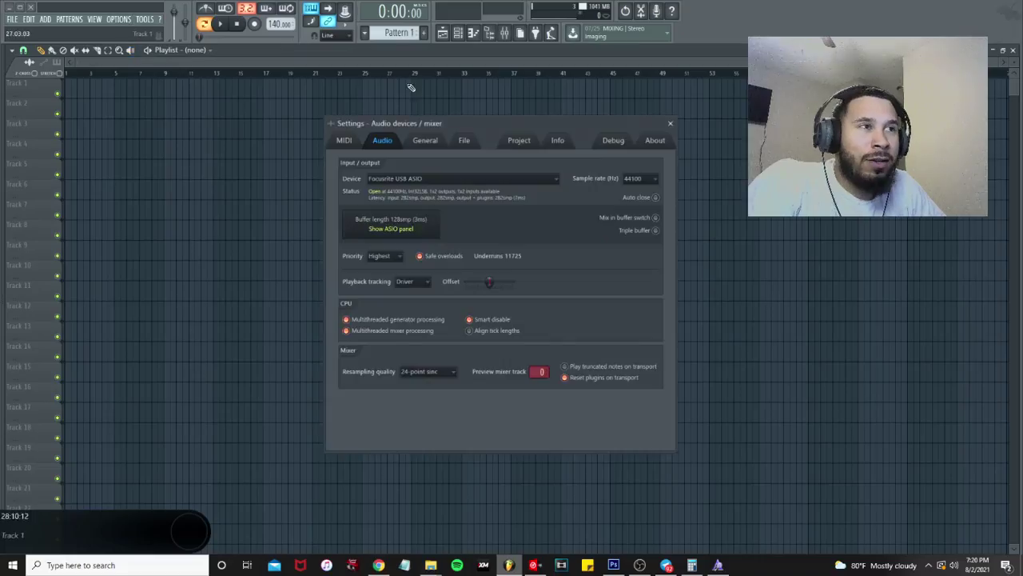
{"action": "left_click", "coordinate": [423, 180]}
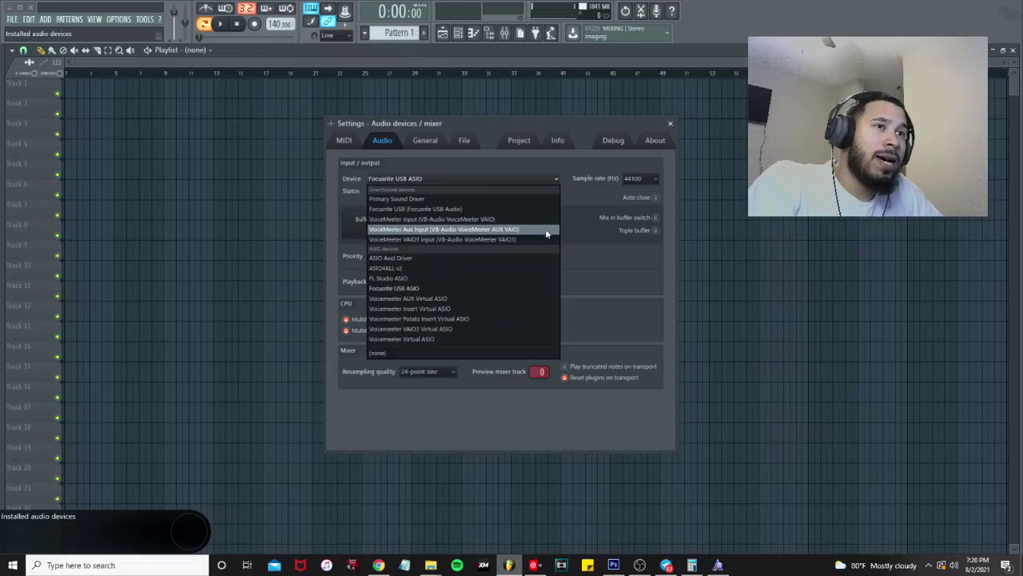
{"action": "left_click", "coordinate": [328, 285]}
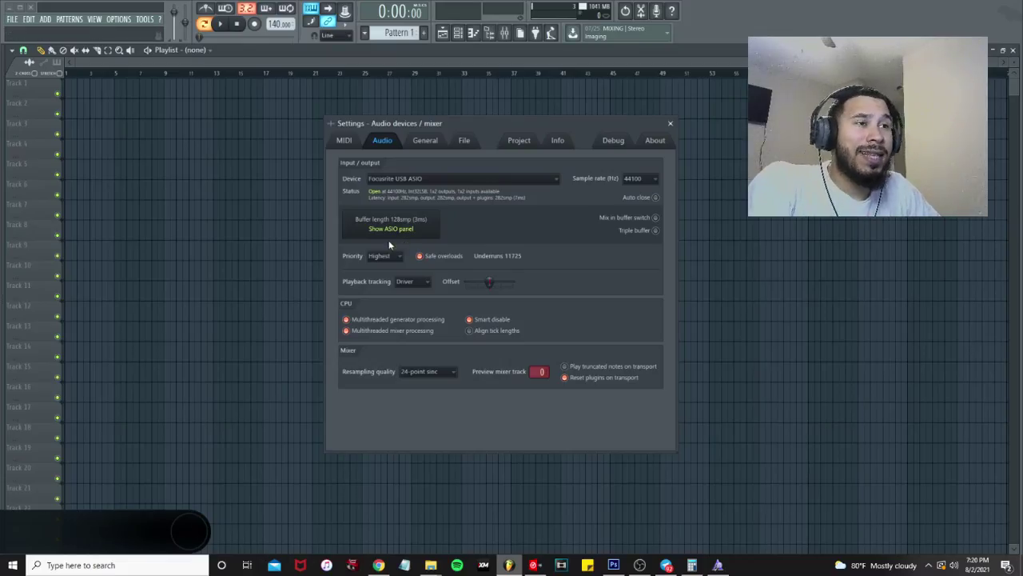
{"action": "left_click", "coordinate": [464, 140]}
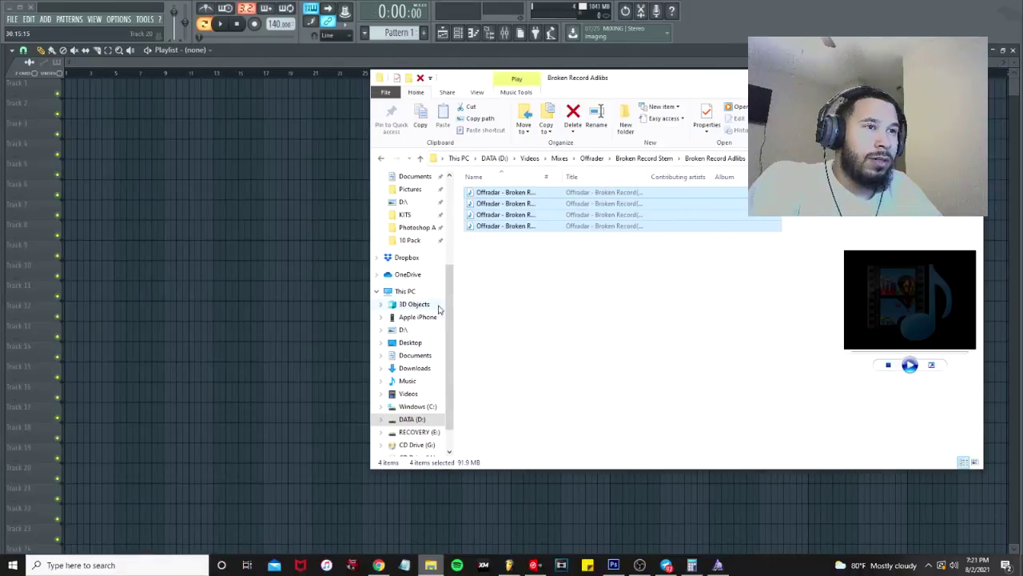
- Place the beat "[FREE] Money Man Type Beat 2021 - Stressin (prod. imfurious)" from the Fire Instrumentals folder at the start of playlist Track 1
{"action": "scroll", "coordinate": [428, 203], "scroll_direction": "up", "scroll_amount": 2}
{"action": "scroll", "coordinate": [428, 203], "scroll_direction": "up", "scroll_amount": 3}
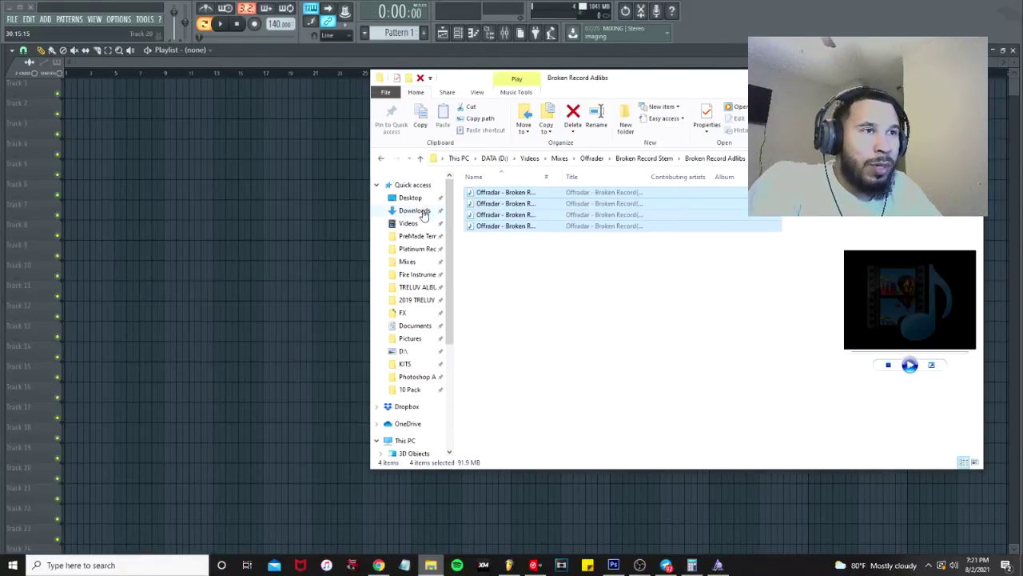
{"action": "left_click", "coordinate": [424, 275]}
{"action": "left_click", "coordinate": [496, 226]}
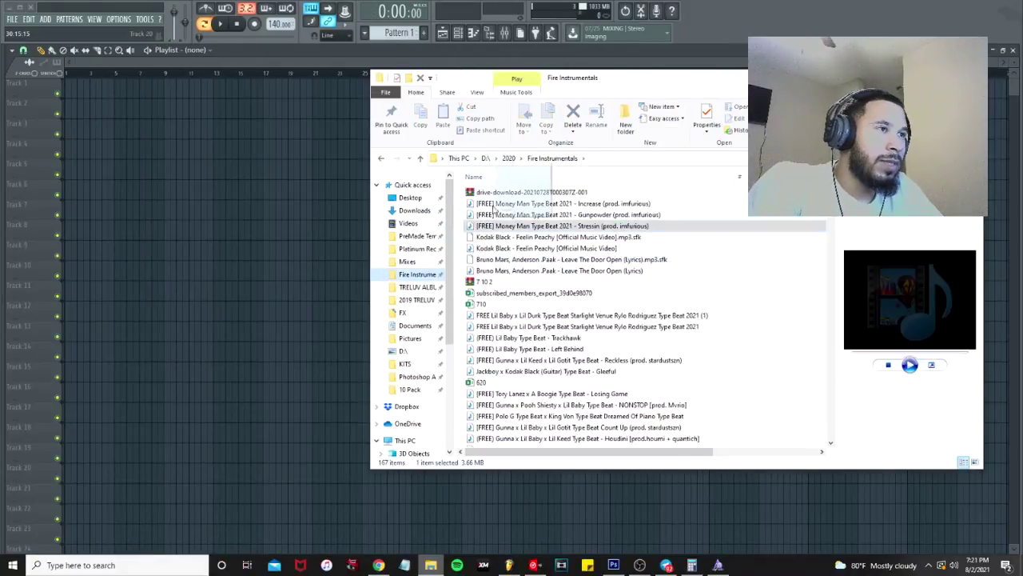
{"action": "left_click_drag", "start_coordinate": [205, 97], "coordinate": [140, 100]}
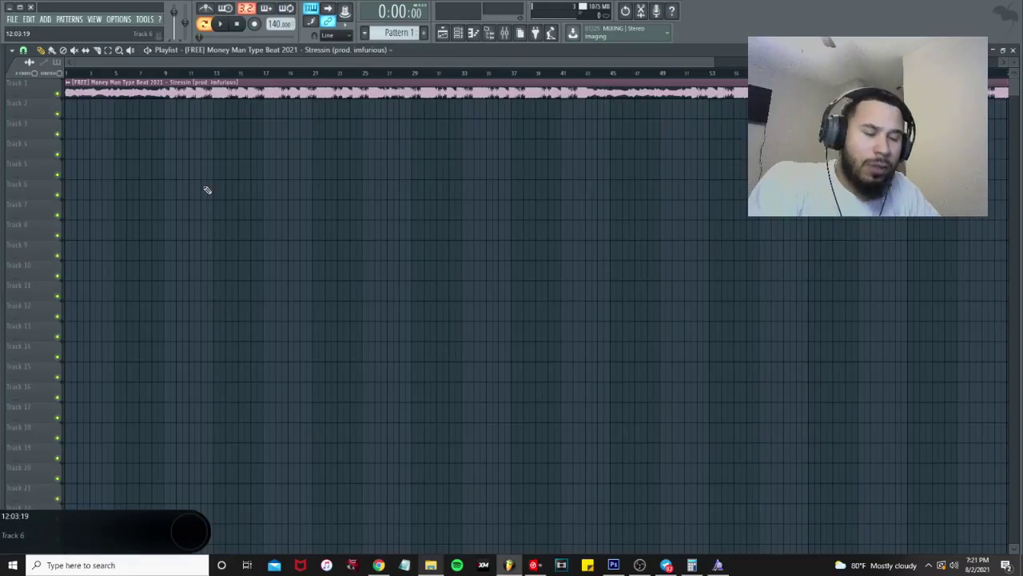
- Switch to VirtualDJ and load the Stressin beat from the Fire Instrumentals folder onto deck A to read its BPM and key
{"action": "left_click", "coordinate": [534, 565]}
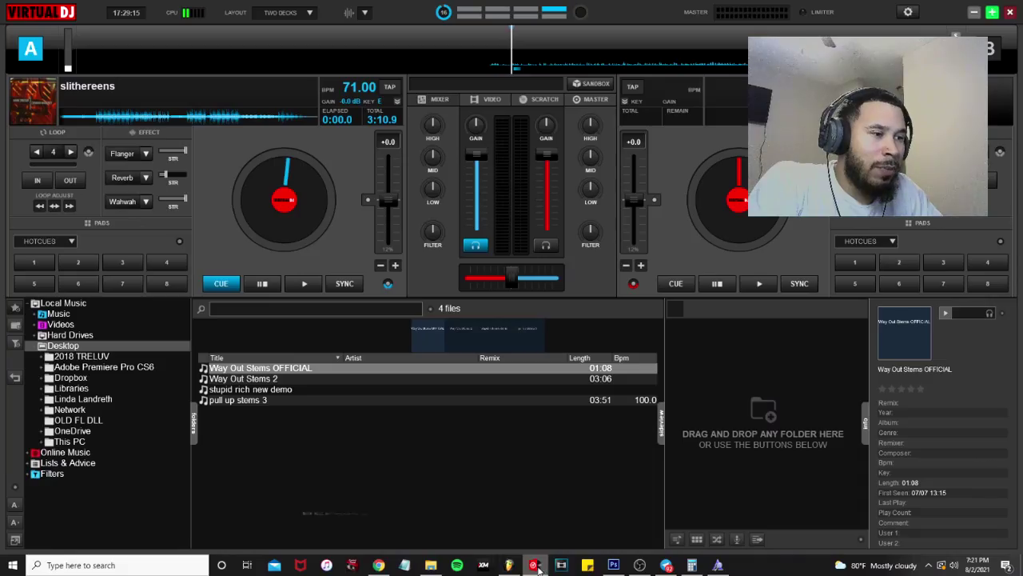
{"action": "left_click", "coordinate": [440, 565]}
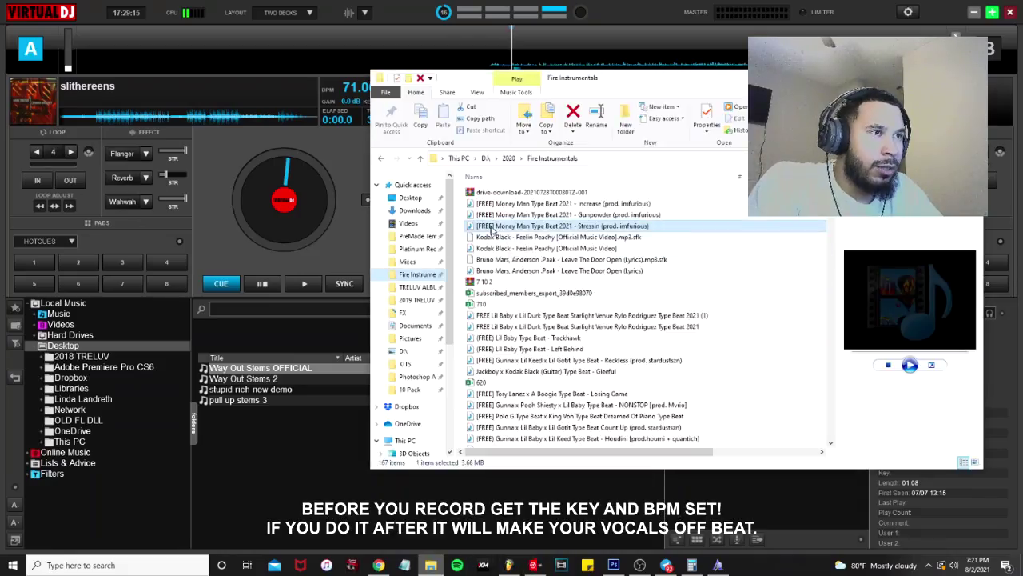
{"action": "left_click_drag", "start_coordinate": [300, 195], "coordinate": [301, 198]}
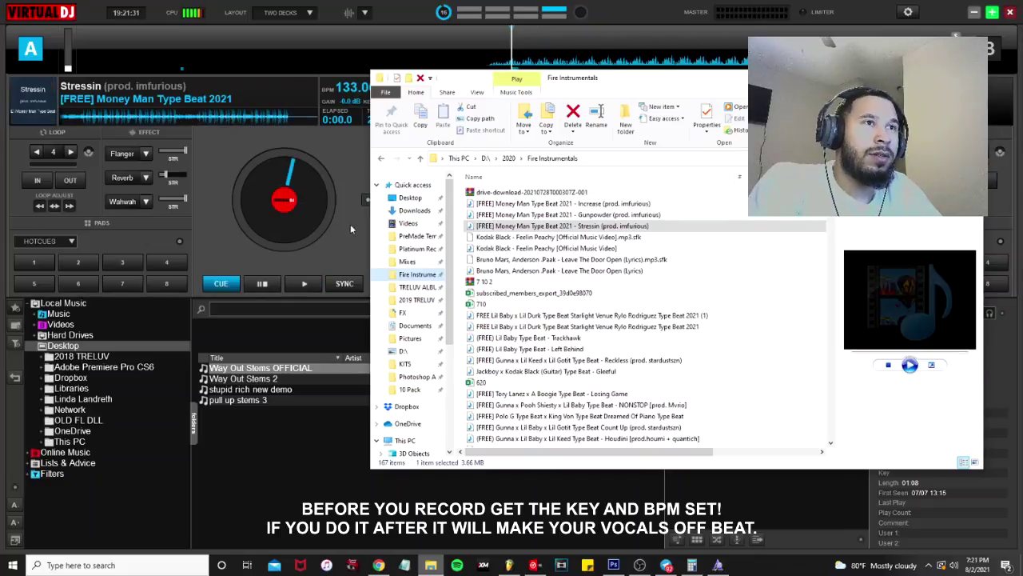
{"action": "left_click", "coordinate": [343, 246]}
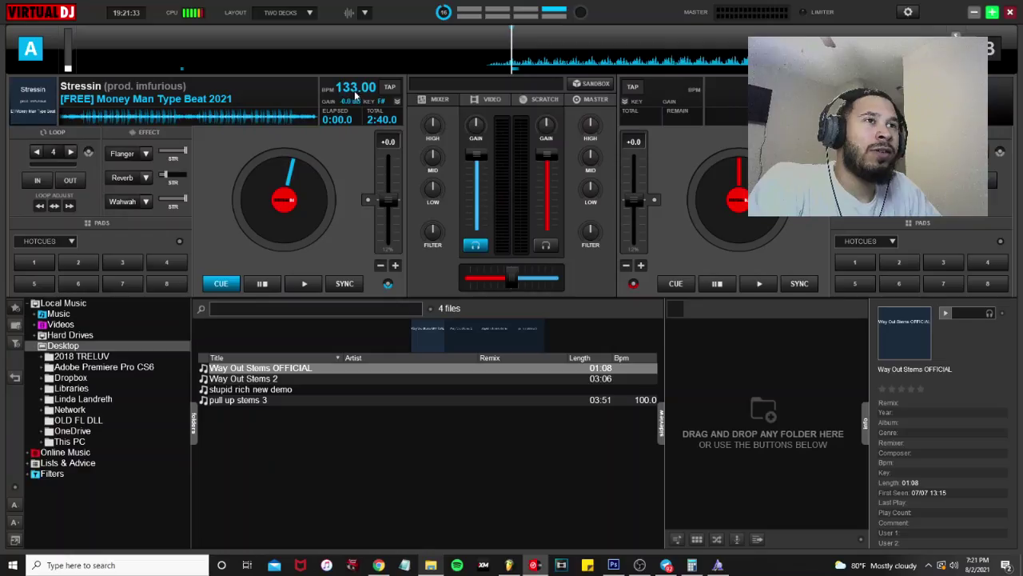
- Switch back to FL Studio and set the project tempo to 133 BPM
{"action": "left_click", "coordinate": [509, 565]}
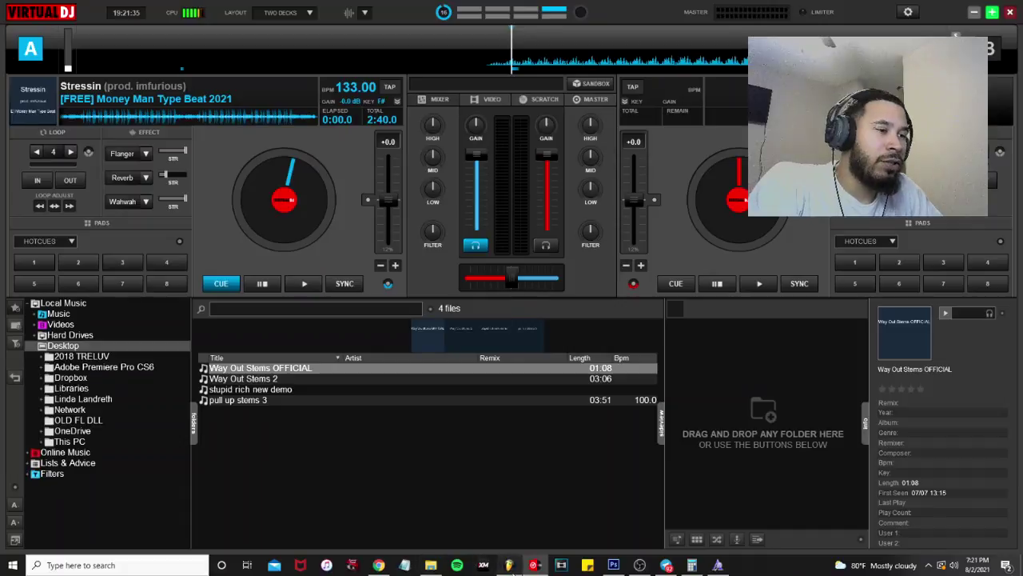
{"action": "left_click_drag", "start_coordinate": [270, 24], "coordinate": [270, 37]}
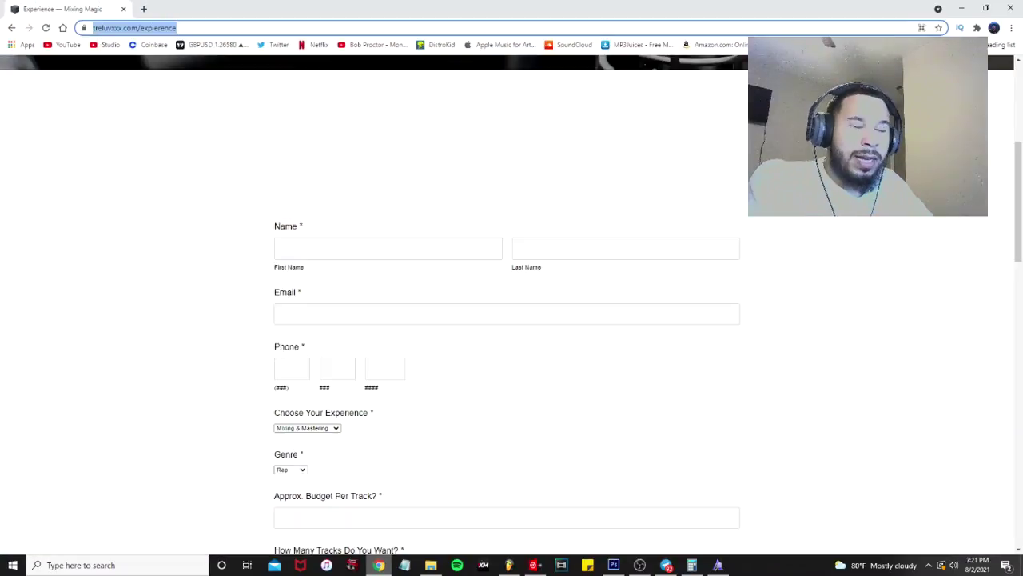
- Search Google in Chrome for "f# major relative minor"
{"action": "type", "text": "f"}
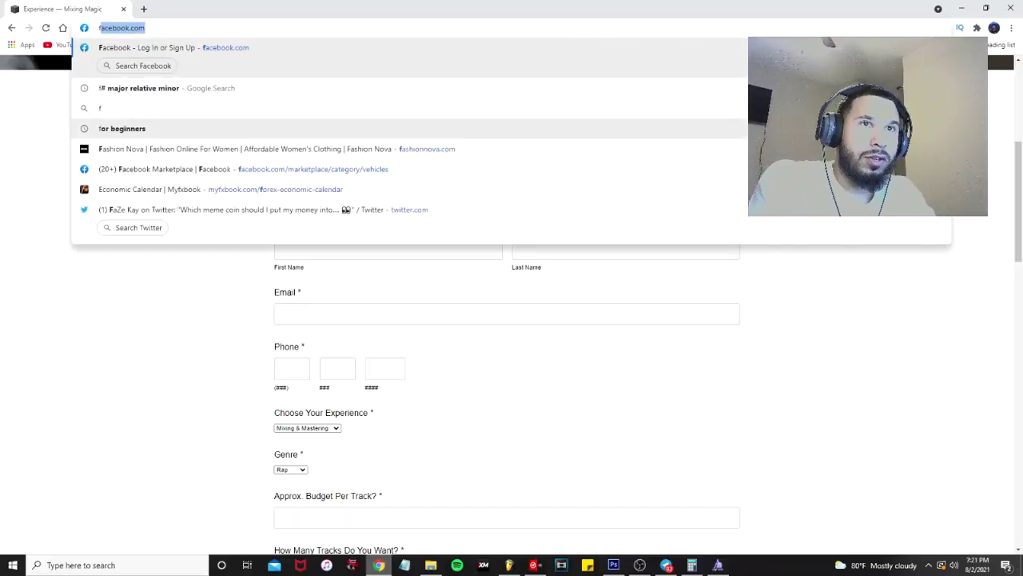
{"action": "type", "text": "# major relative minor"}
{"action": "key", "text": "Return"}
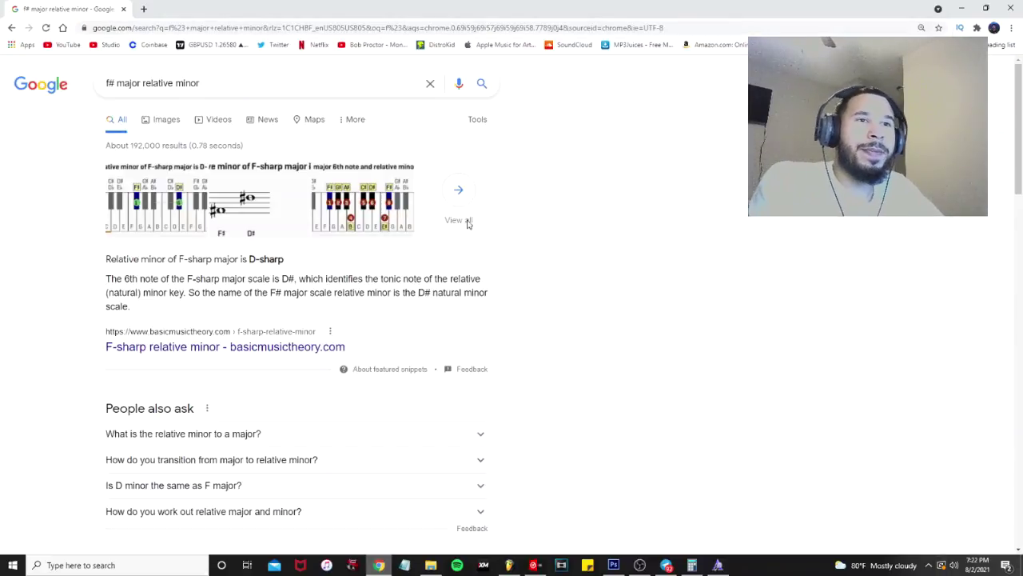
- Return to FL Studio, assign the beat's channel to a free mixer track and move that track to insert 3
{"action": "left_click", "coordinate": [513, 566]}
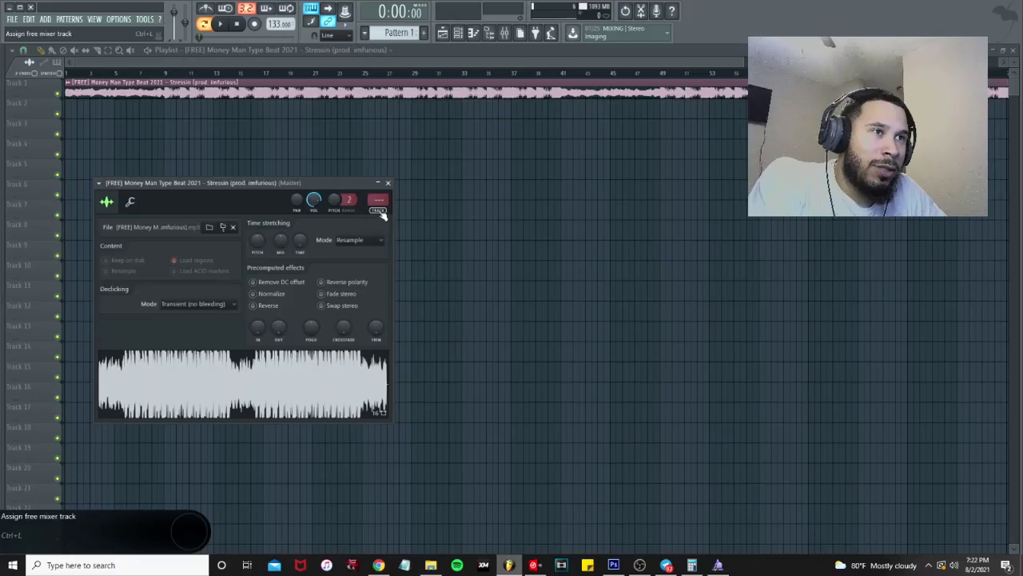
{"action": "left_click", "coordinate": [378, 209]}
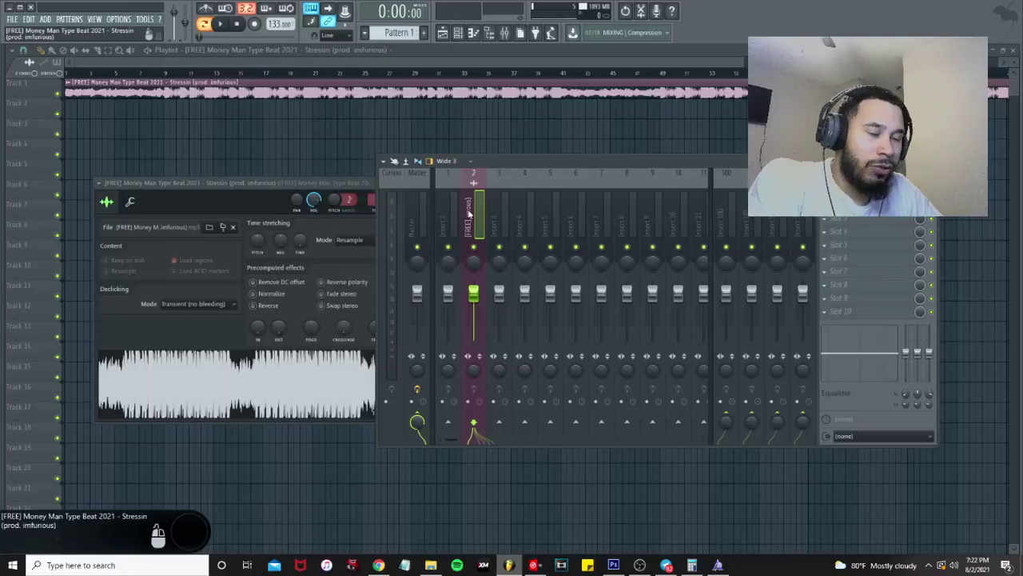
{"action": "key", "text": "alt+Right"}
{"action": "key", "text": "alt+Right"}
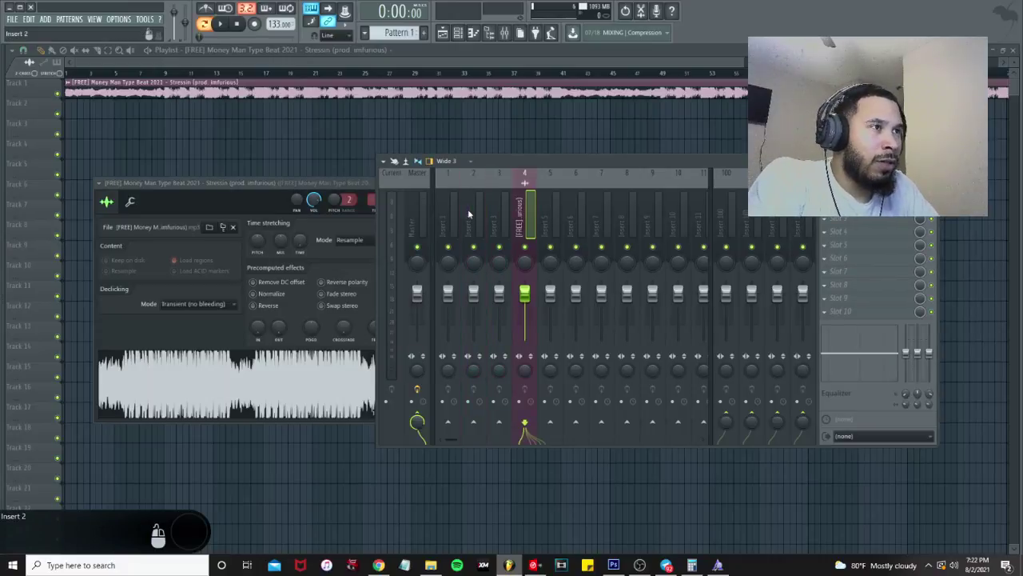
{"action": "key", "text": "alt+Left"}
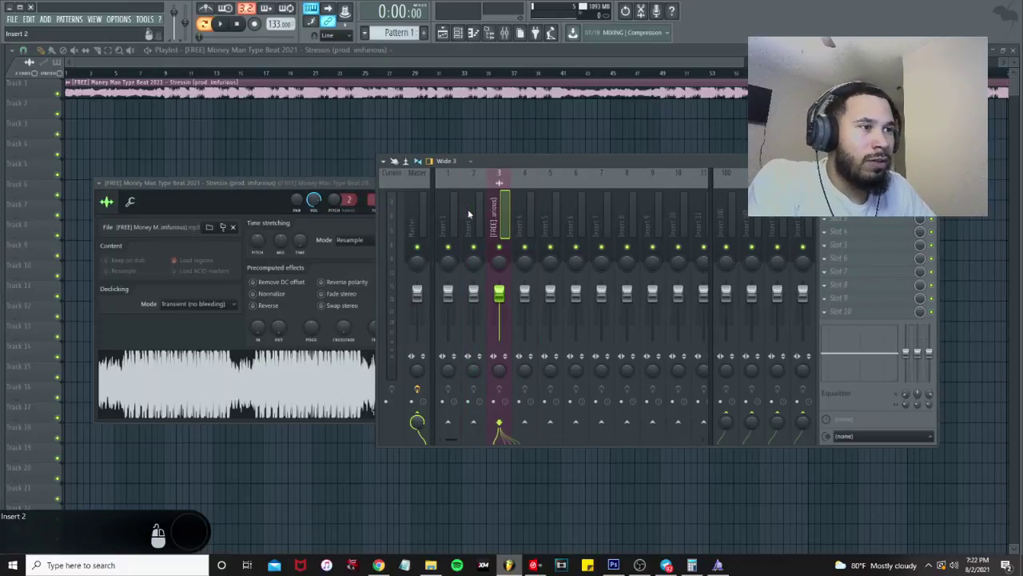
- Rename mixer insert 4 as MIC and colour it blue
{"action": "left_click", "coordinate": [525, 213]}
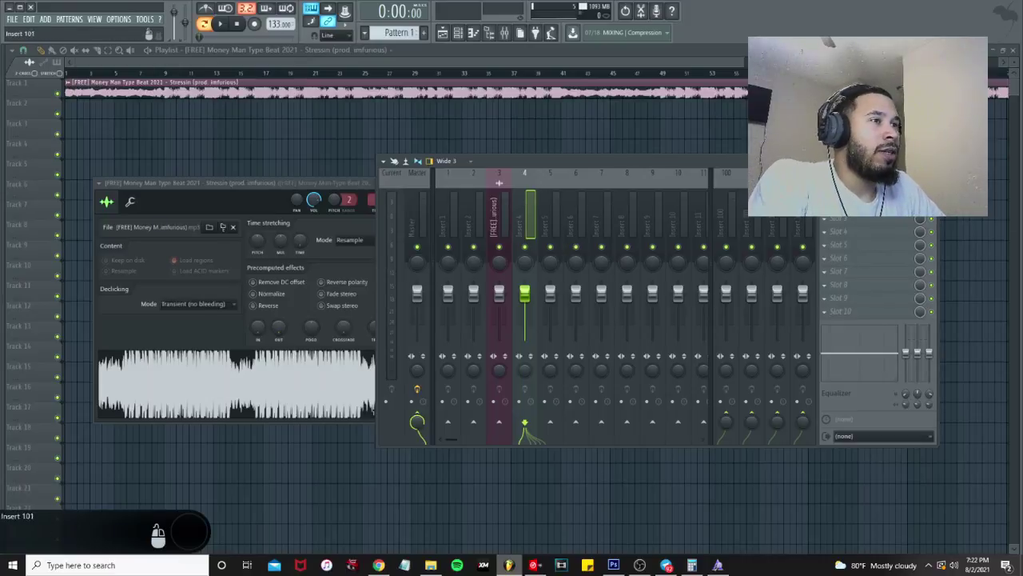
{"action": "right_click", "coordinate": [525, 206]}
{"action": "left_click", "coordinate": [564, 182]}
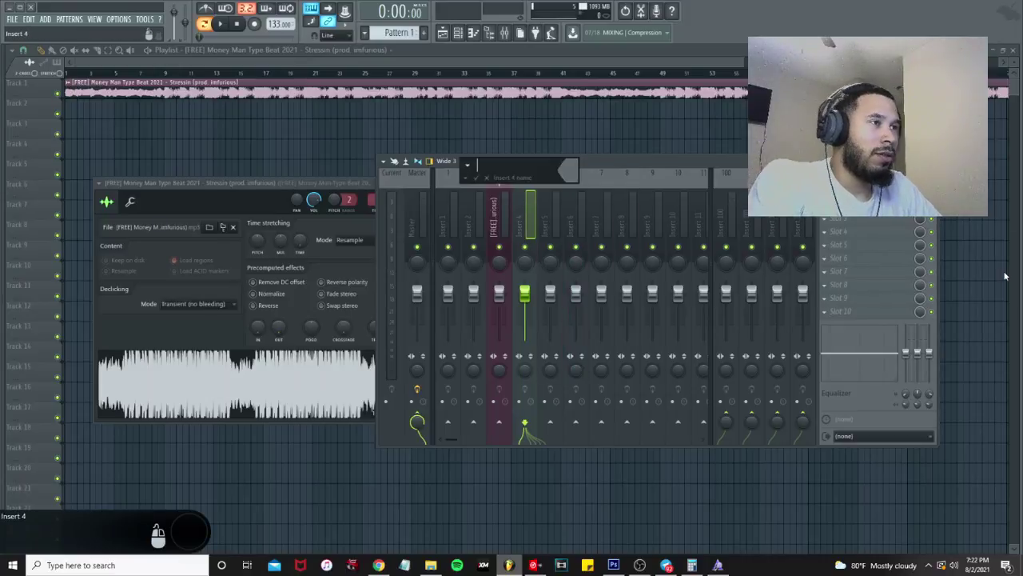
{"action": "type", "text": "MIC"}
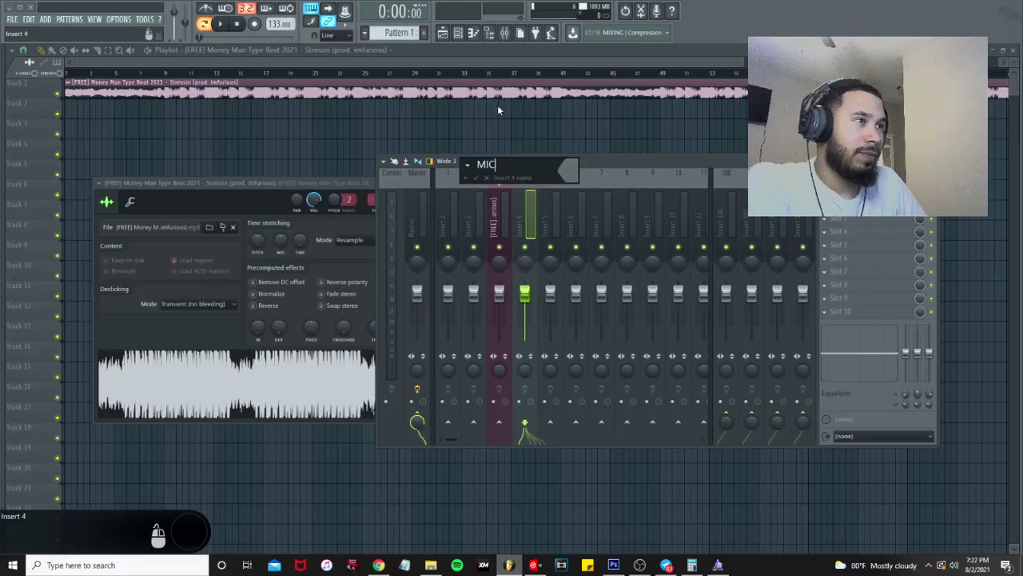
{"action": "left_click", "coordinate": [640, 128]}
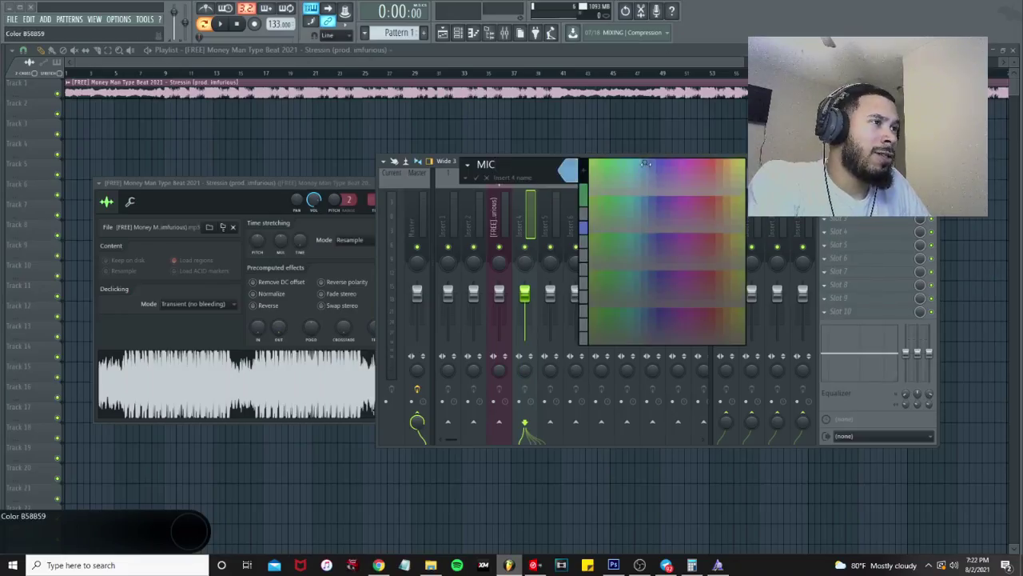
{"action": "left_click", "coordinate": [647, 169]}
{"action": "left_click", "coordinate": [477, 177]}
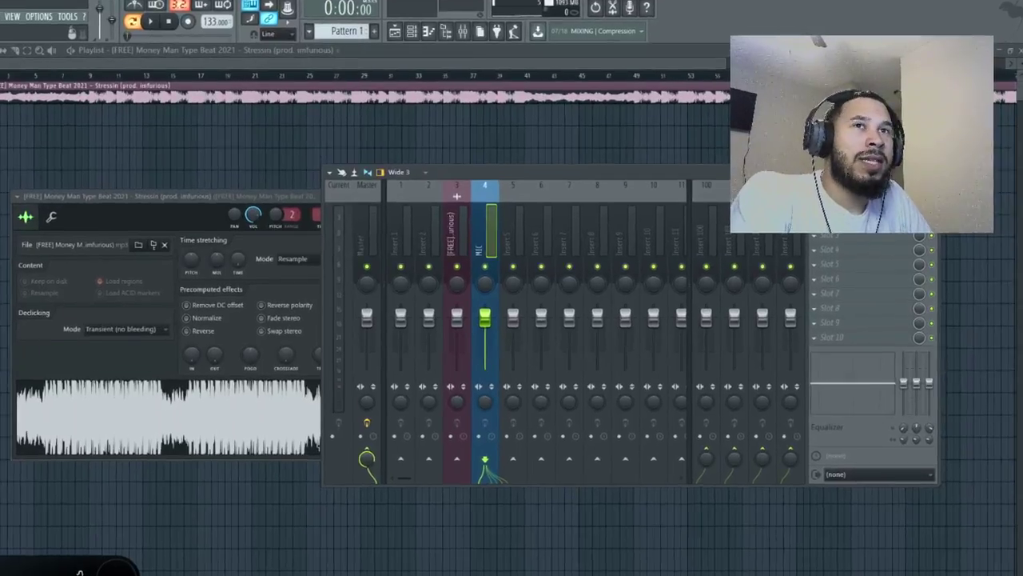
- Set the MIC track's audio input to Input 2 and route the track to insert 5 instead of the Master
{"action": "left_click", "coordinate": [859, 178]}
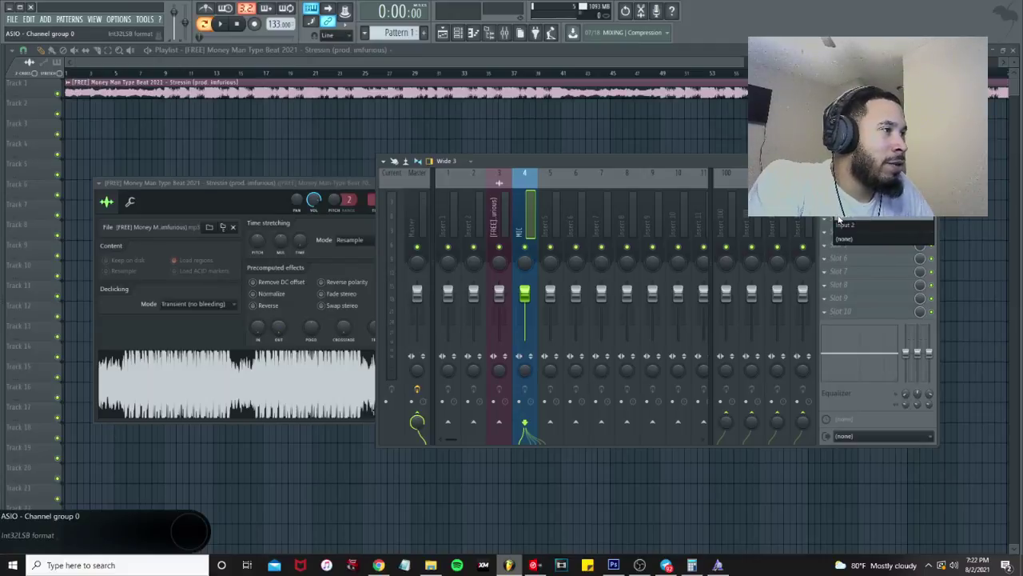
{"action": "left_click", "coordinate": [845, 225]}
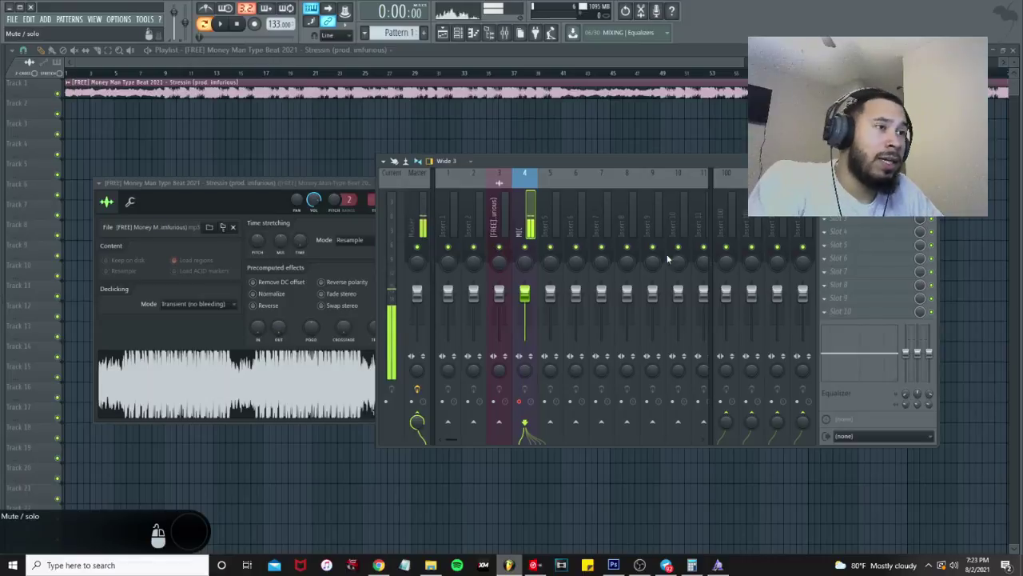
{"action": "left_click", "coordinate": [417, 421]}
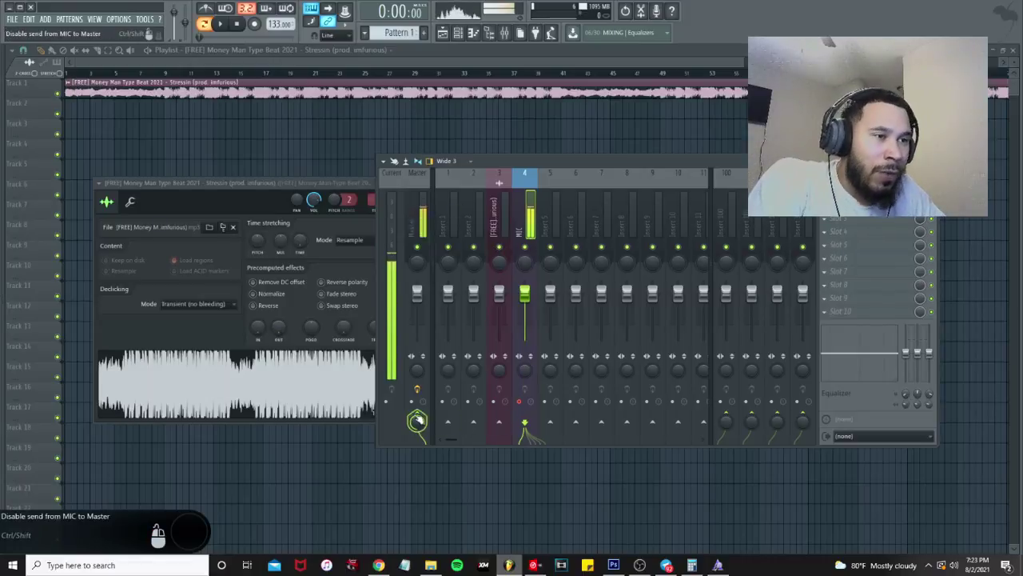
{"action": "left_click", "coordinate": [559, 432]}
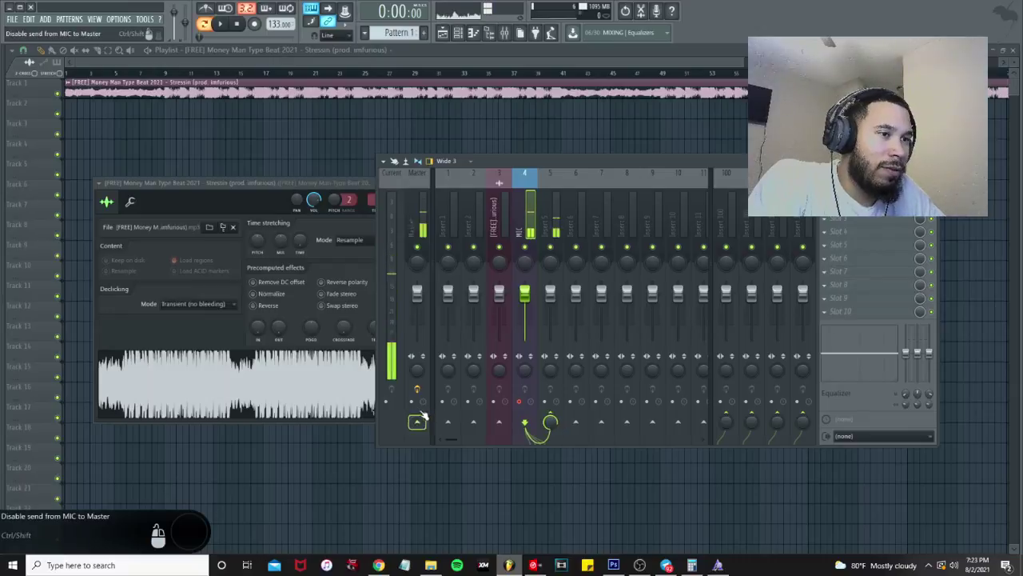
- Select mixer insert 5 and bring up its option for saving the mixer track state
{"action": "left_click", "coordinate": [550, 212]}
{"action": "right_click", "coordinate": [551, 211]}
{"action": "mouse_move", "coordinate": [612, 193]}
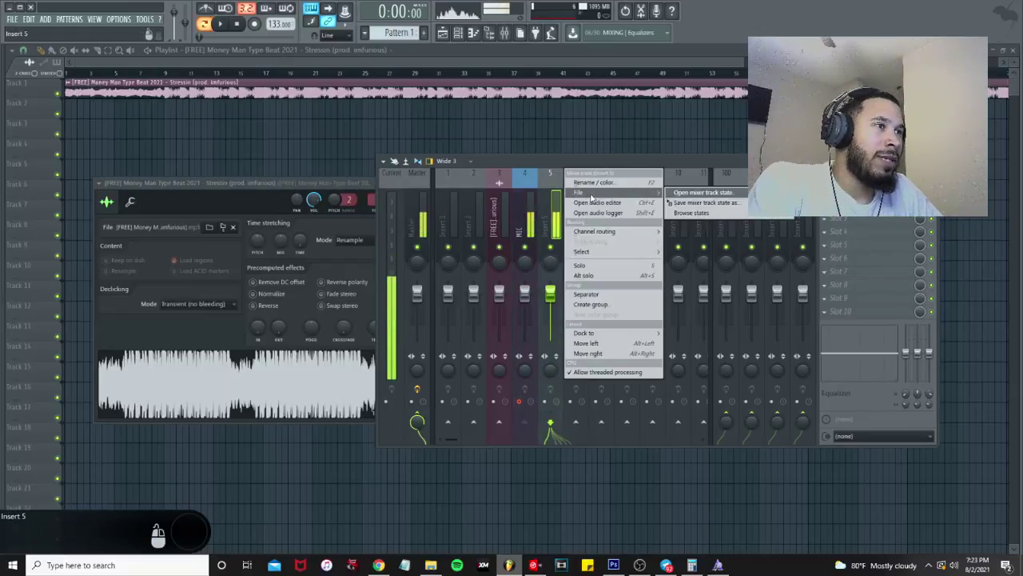
{"action": "left_click", "coordinate": [701, 202]}
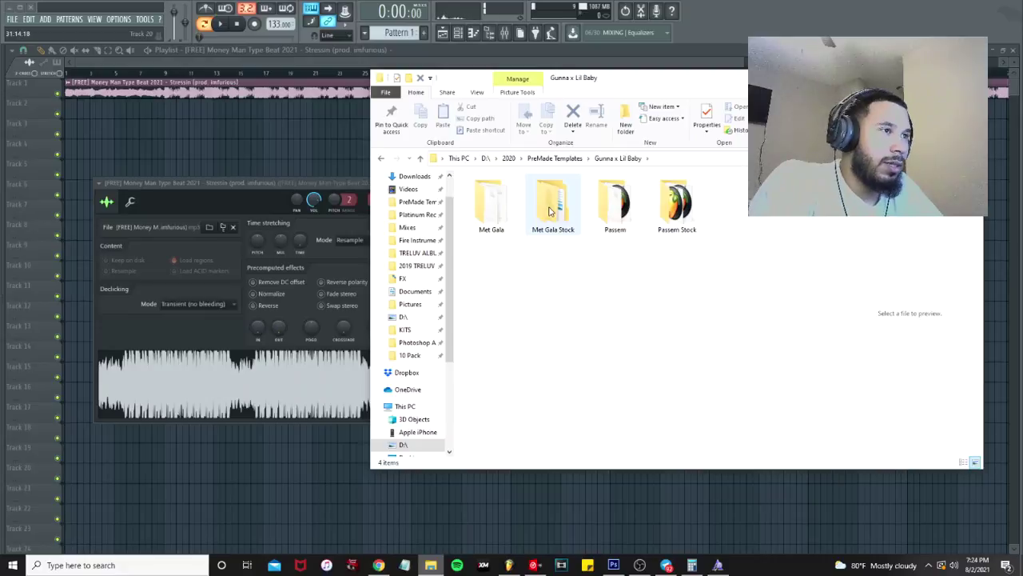
- Open the Mixer presets folder inside "527 met gala gunna remix_2" in the Met Gala Stock template folder
{"action": "left_click", "coordinate": [552, 206]}
{"action": "double_click", "coordinate": [552, 206]}
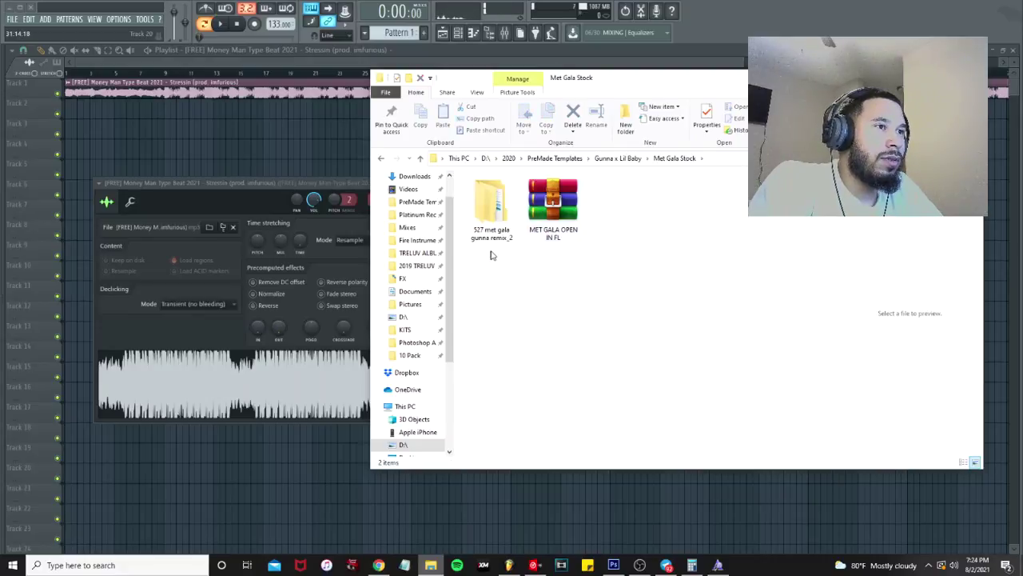
{"action": "left_click", "coordinate": [488, 210]}
{"action": "double_click", "coordinate": [488, 209]}
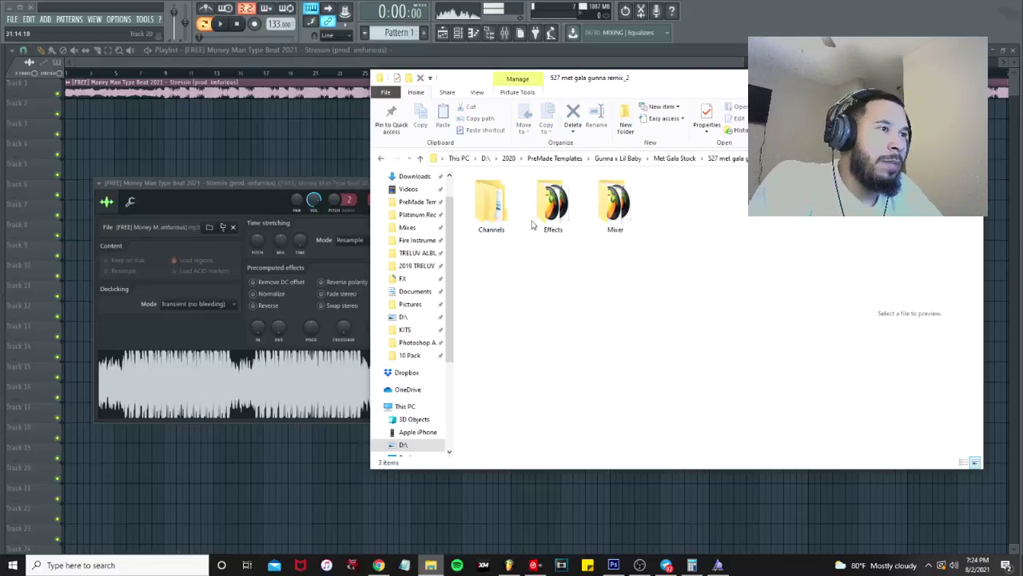
{"action": "left_click", "coordinate": [613, 206]}
{"action": "double_click", "coordinate": [614, 206]}
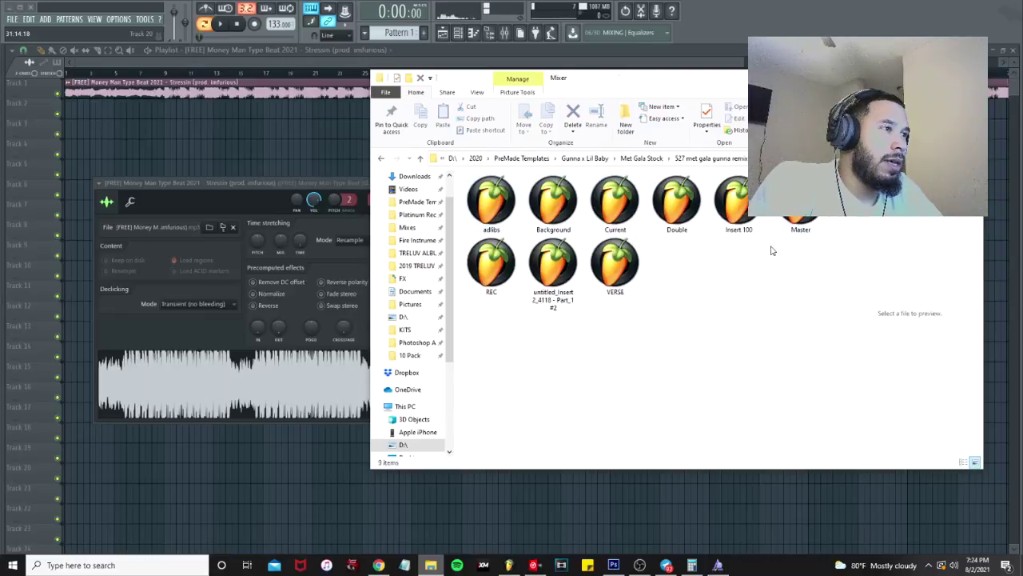
- Load the VERSE preset onto mixer insert 5 and clear the plugin from its first effect slot
{"action": "left_click_drag", "start_coordinate": [615, 268], "coordinate": [537, 191]}
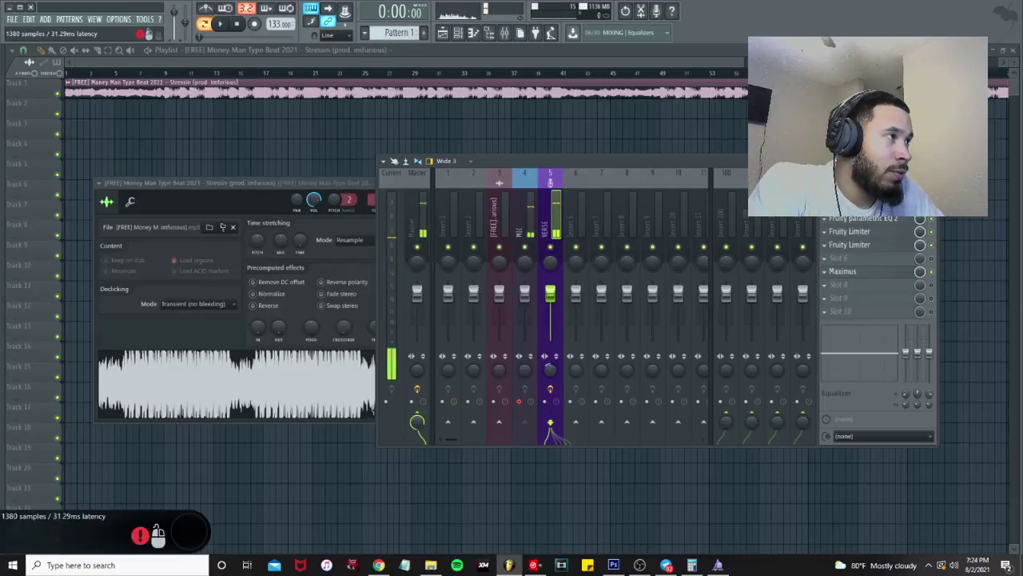
{"action": "left_click", "coordinate": [824, 192]}
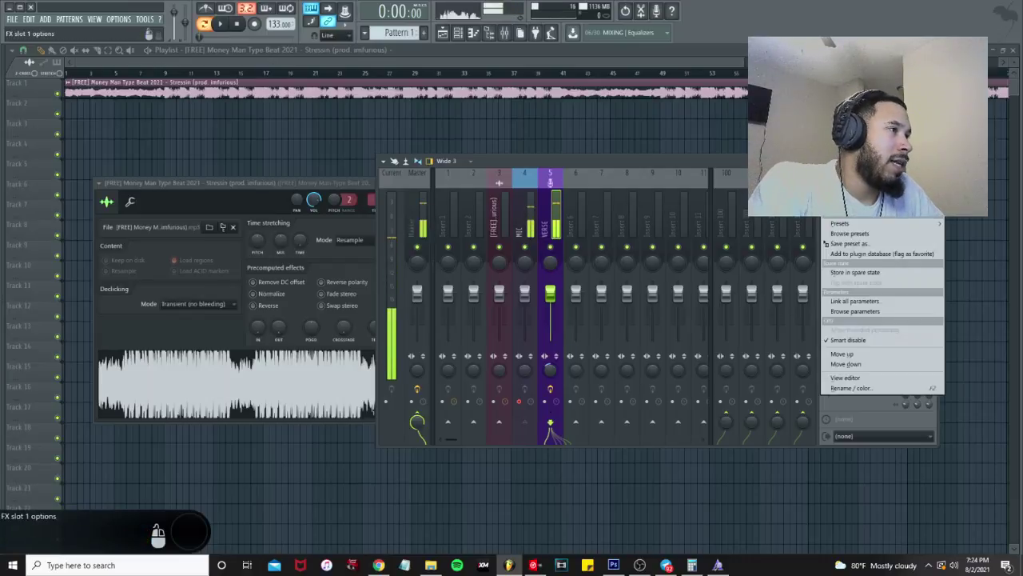
{"action": "mouse_move", "coordinate": [840, 203]}
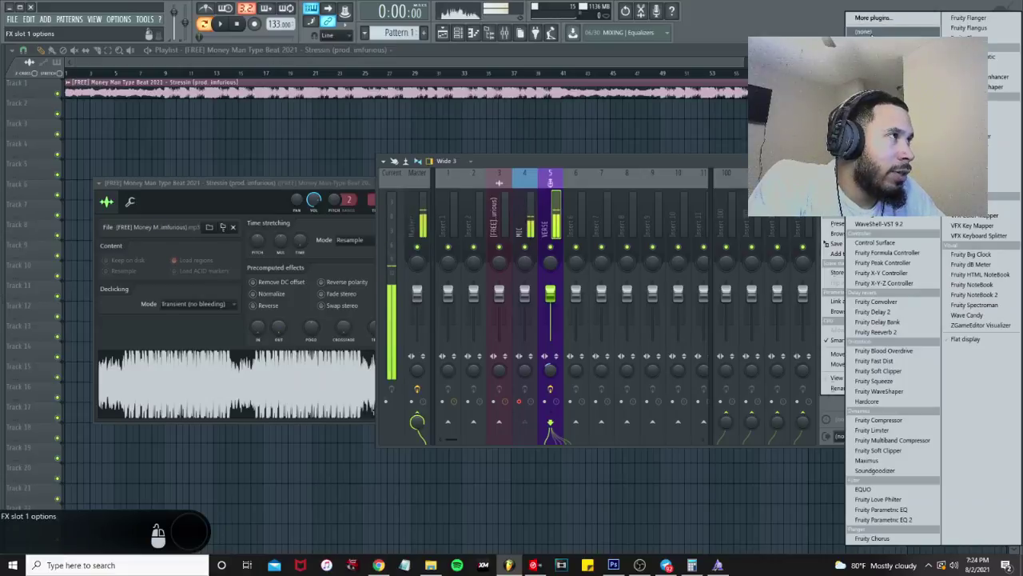
{"action": "left_click", "coordinate": [863, 32]}
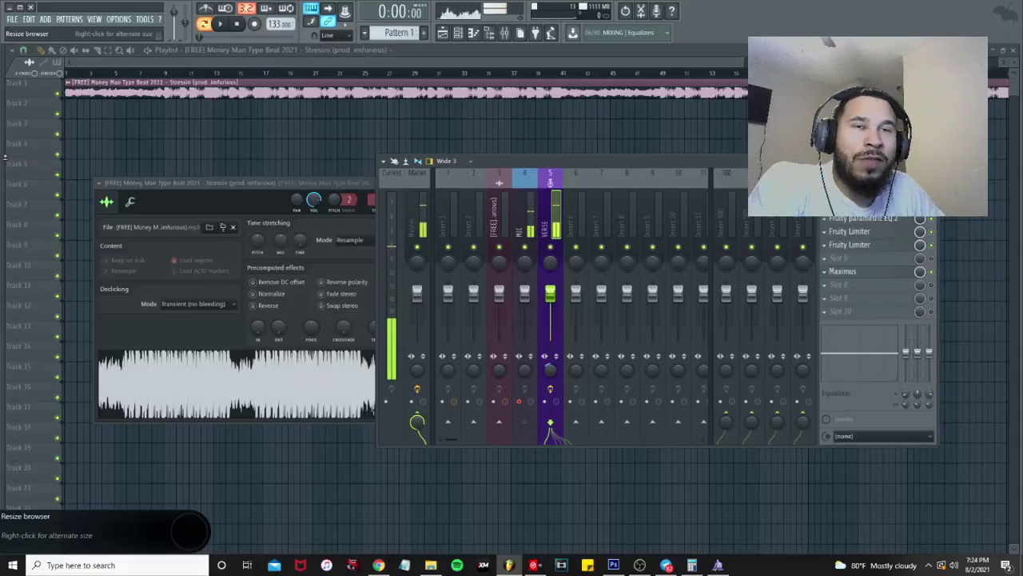
- Add Pitcher from the plugin database to the first effect slot of the VERSE mixer track
{"action": "key", "text": "F12"}
{"action": "left_click_drag", "start_coordinate": [4, 160], "coordinate": [114, 165]}
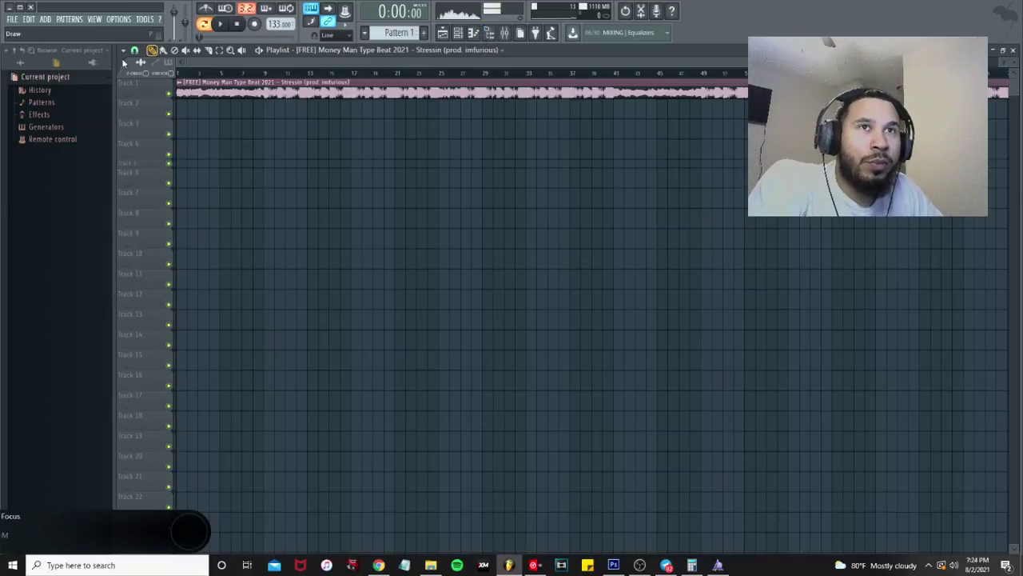
{"action": "left_click", "coordinate": [91, 64]}
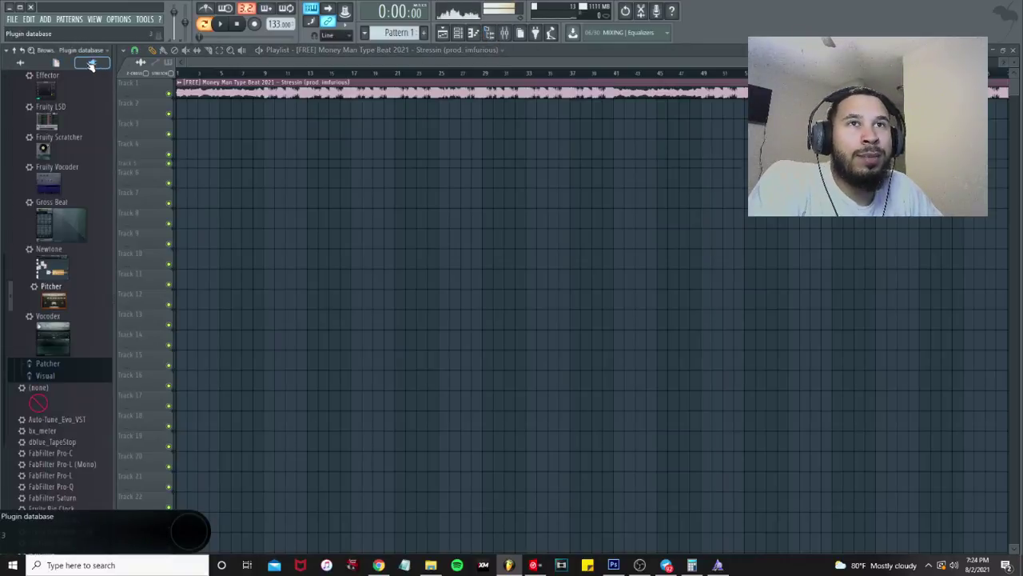
{"action": "left_click", "coordinate": [503, 32]}
{"action": "left_click_drag", "start_coordinate": [54, 305], "coordinate": [797, 286]}
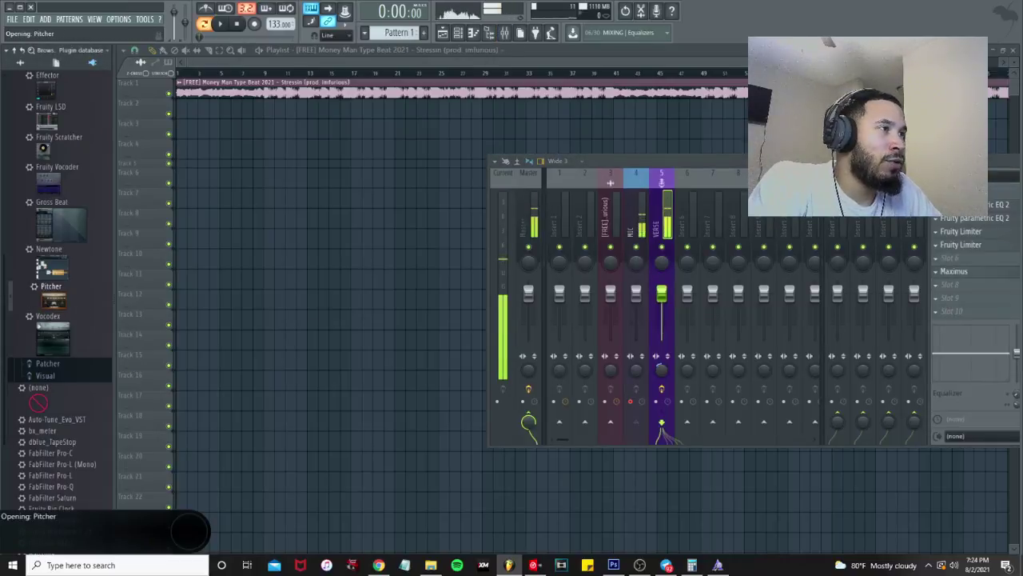
{"action": "left_click", "coordinate": [566, 134]}
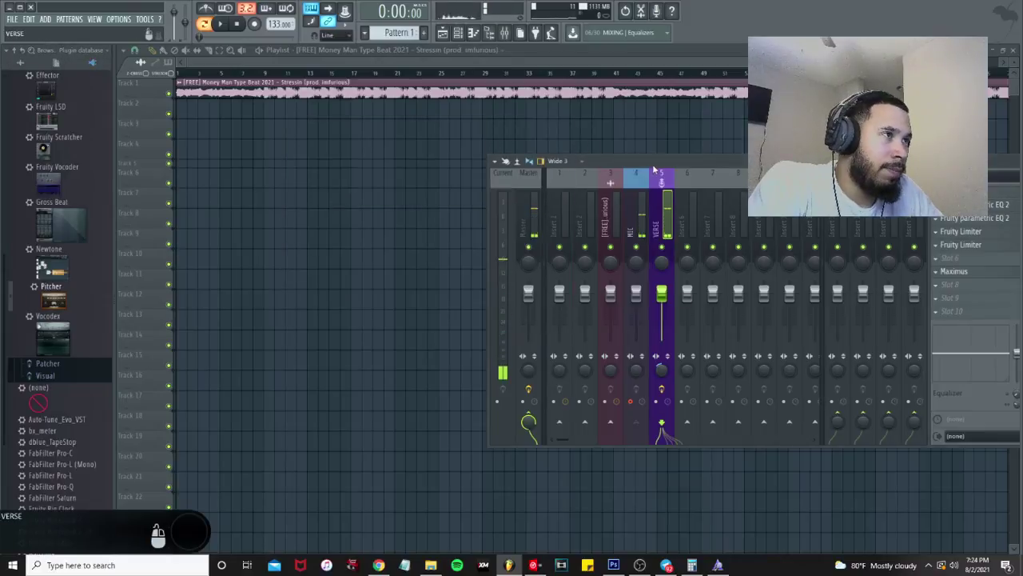
{"action": "left_click_drag", "start_coordinate": [654, 166], "coordinate": [398, 141]}
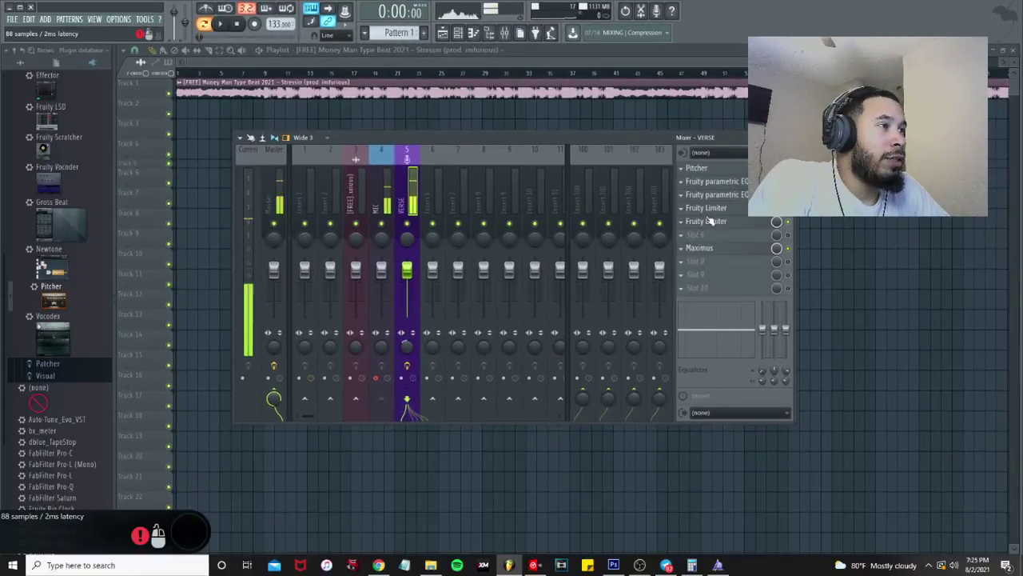
- Check Maximus on the VERSE track and set Pitcher's key to D# with the minor scale
{"action": "left_click", "coordinate": [721, 250]}
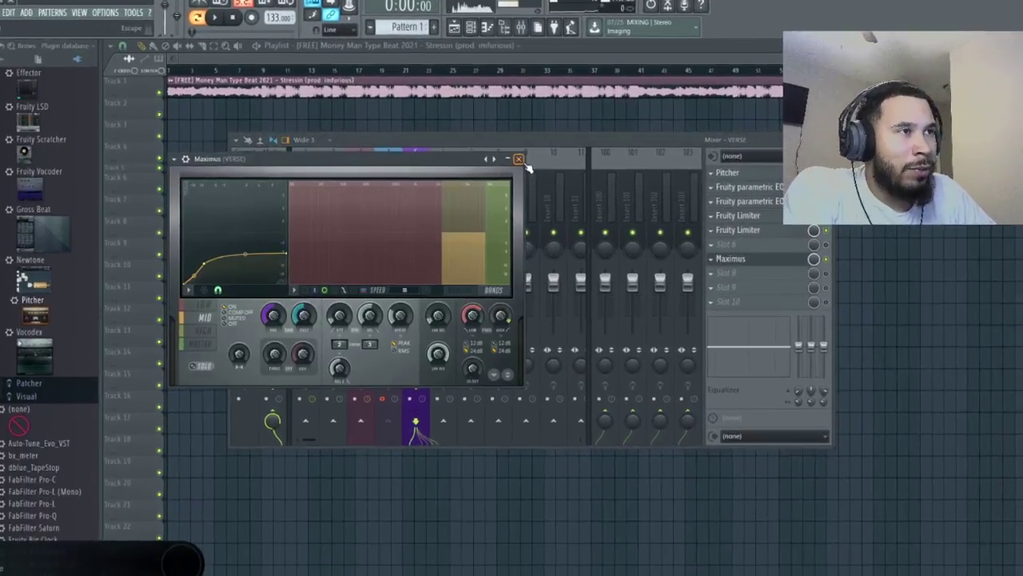
{"action": "left_click", "coordinate": [505, 153]}
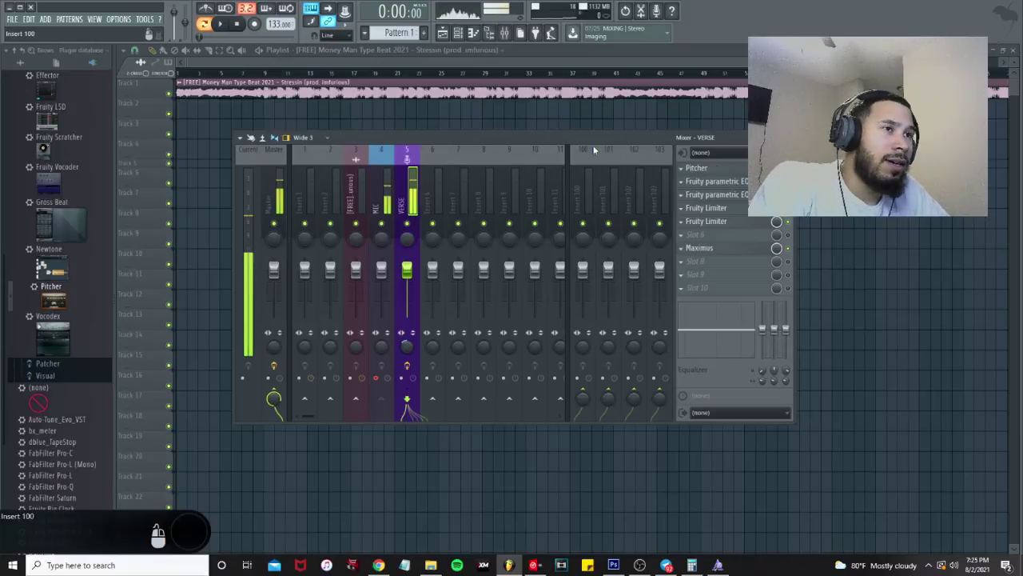
{"action": "left_click", "coordinate": [716, 171]}
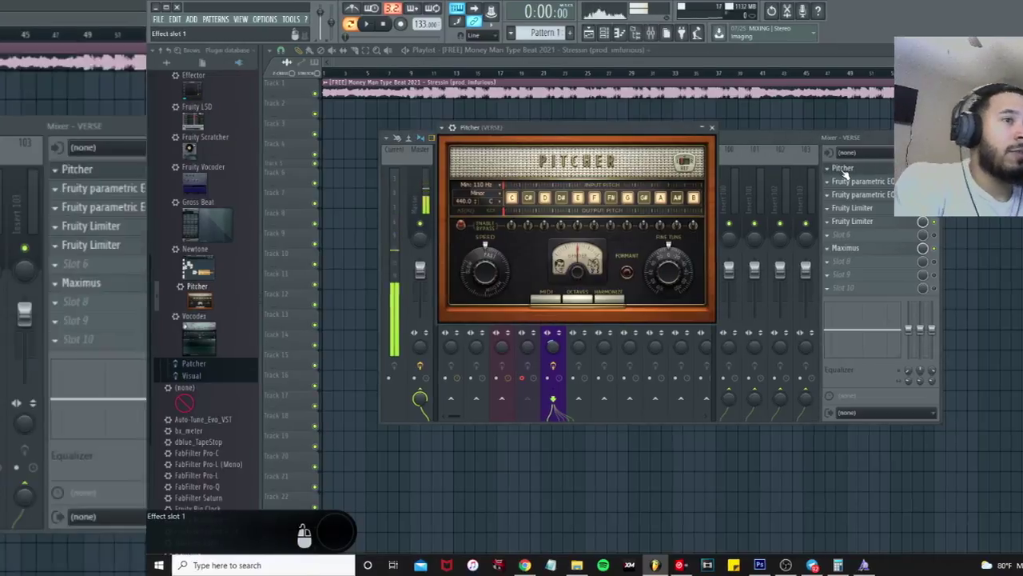
{"action": "left_click", "coordinate": [346, 201]}
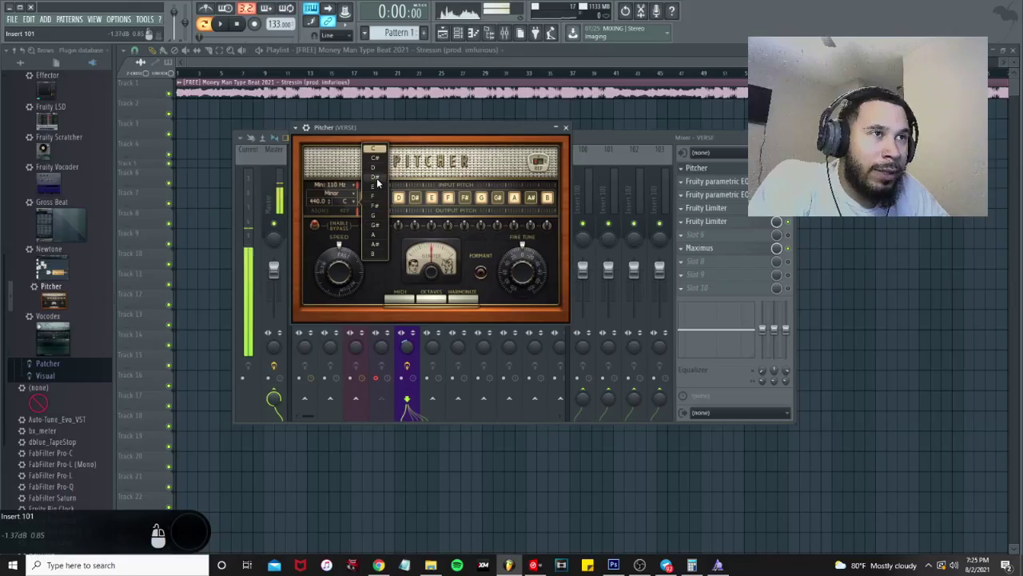
{"action": "left_click", "coordinate": [377, 178]}
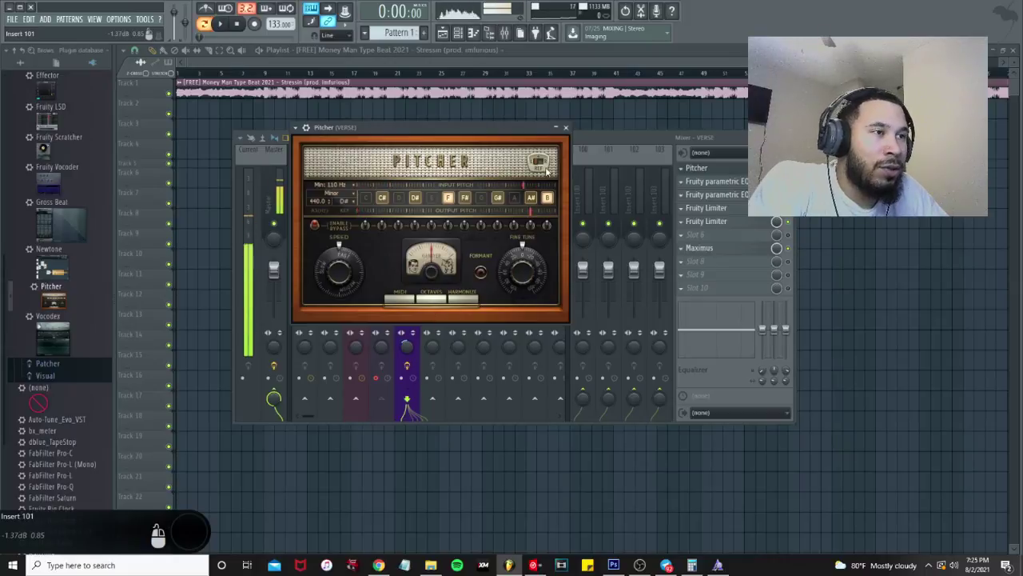
{"action": "left_click", "coordinate": [566, 128]}
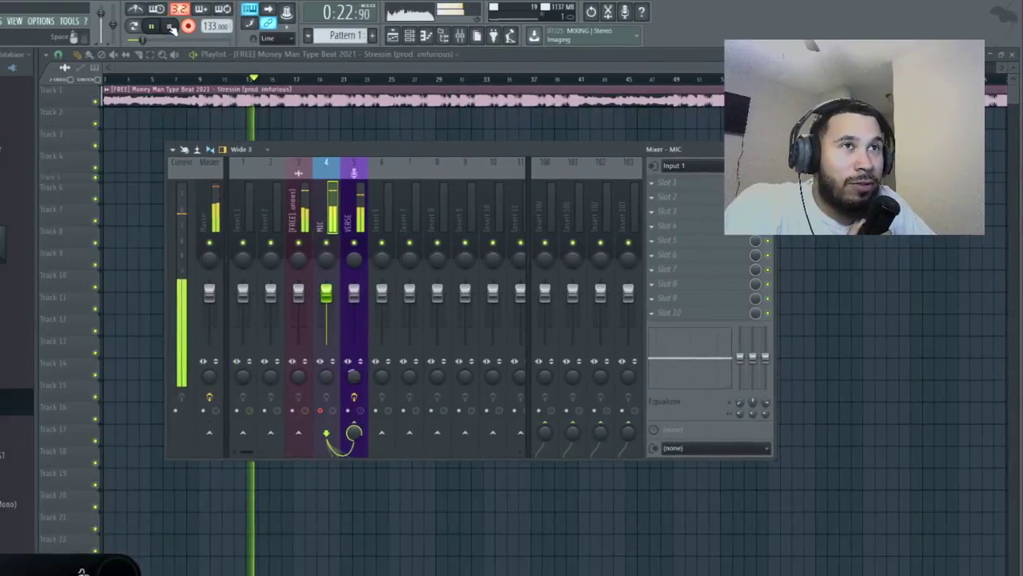
- Stop the vocal recording and collapse the browser so the playlist fills the window
{"action": "key", "text": "space"}
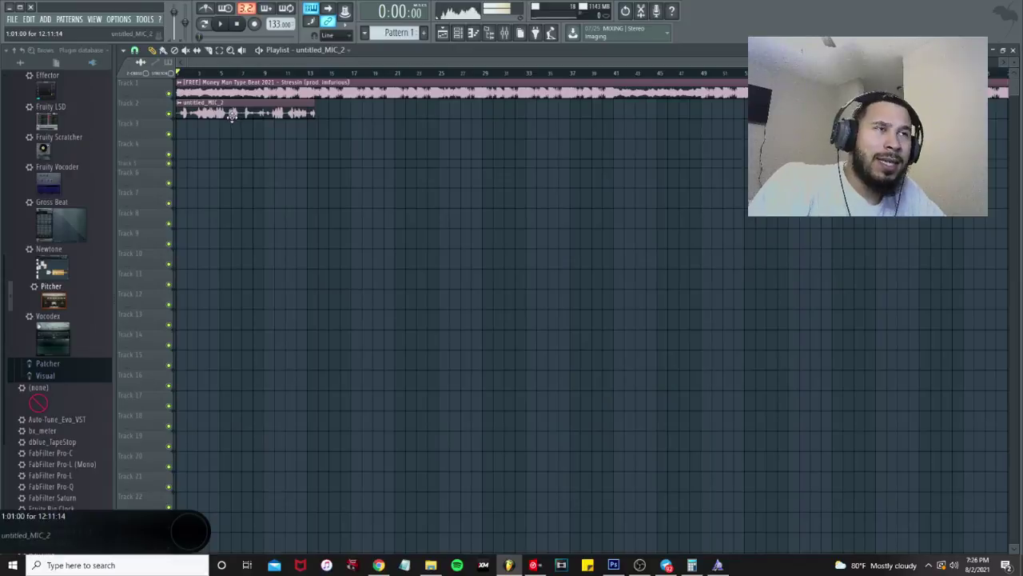
{"action": "left_click", "coordinate": [510, 35]}
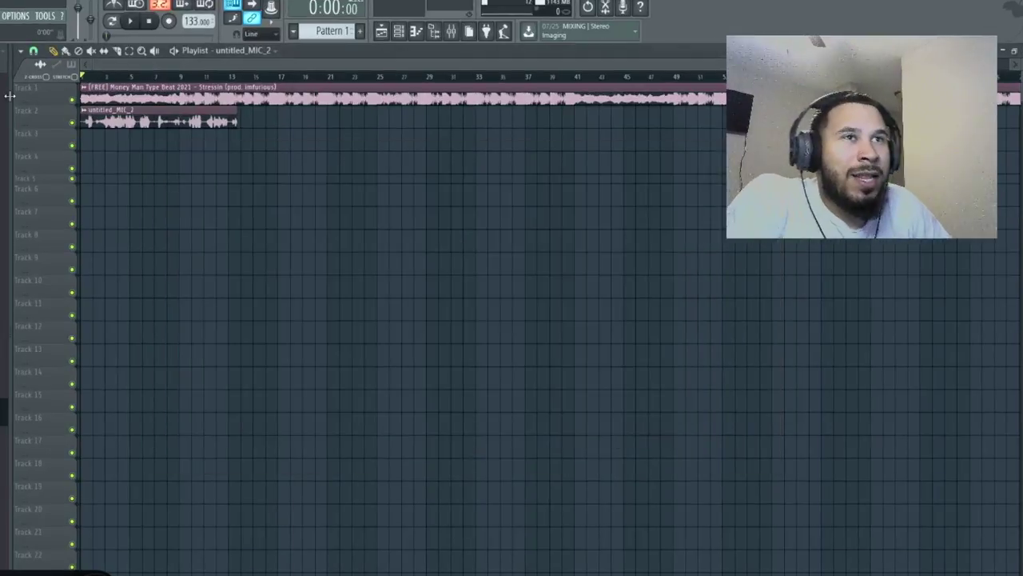
{"action": "scroll", "coordinate": [174, 258], "scroll_direction": "up", "scroll_amount": 3}
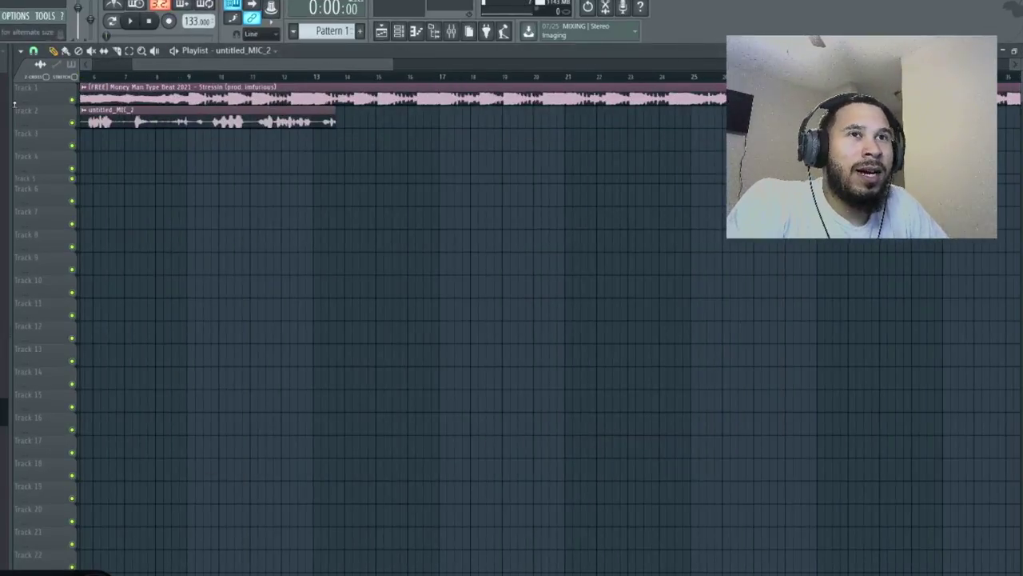
{"action": "left_click_drag", "start_coordinate": [10, 110], "coordinate": [0, 109]}
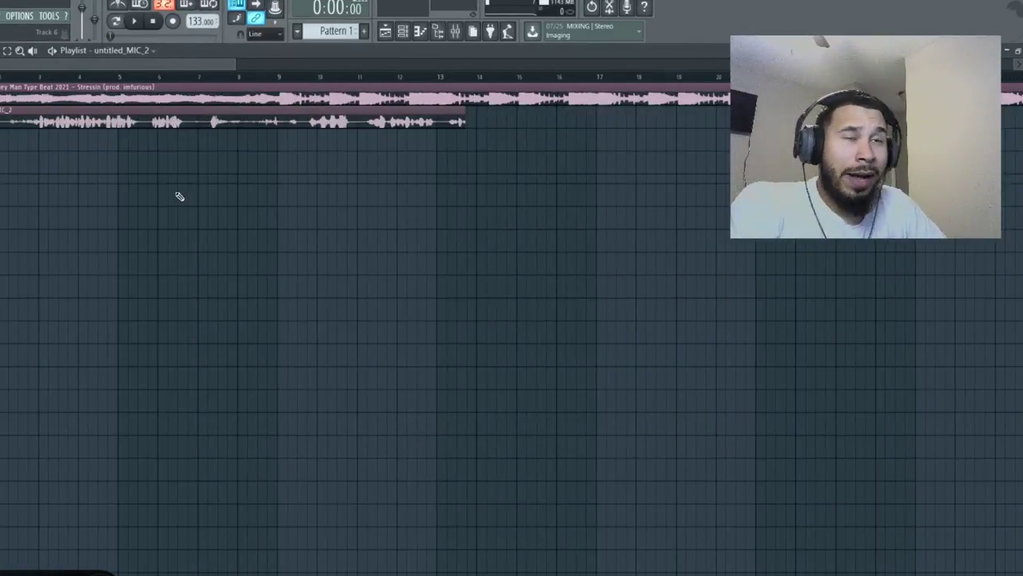
- Play the recorded vocal from near its start and slice the untitled_MIC_2 clip shortly after bar 2
{"action": "scroll", "coordinate": [176, 198], "scroll_direction": "up", "scroll_amount": 2}
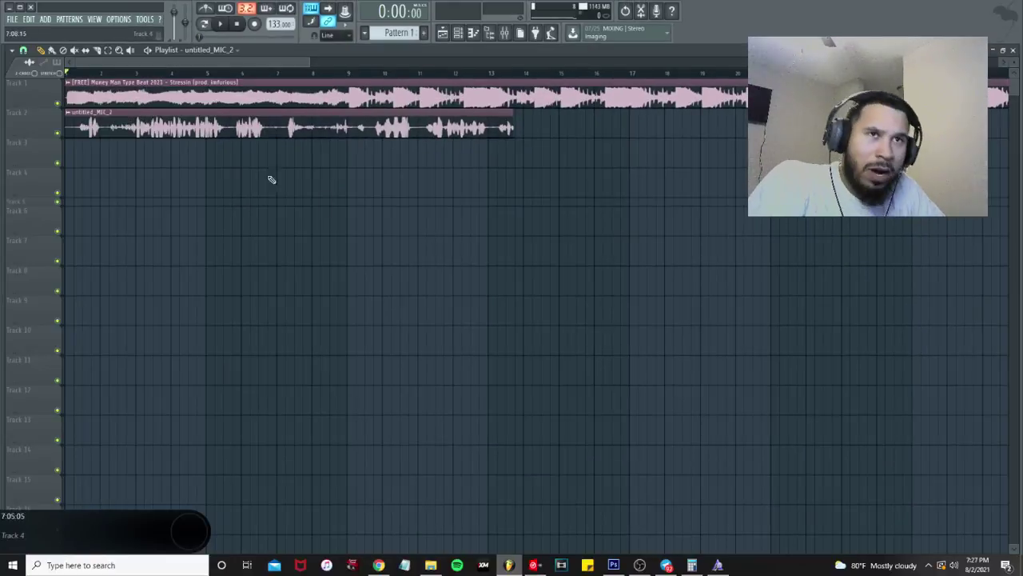
{"action": "scroll", "coordinate": [115, 61], "scroll_direction": "down", "scroll_amount": 4}
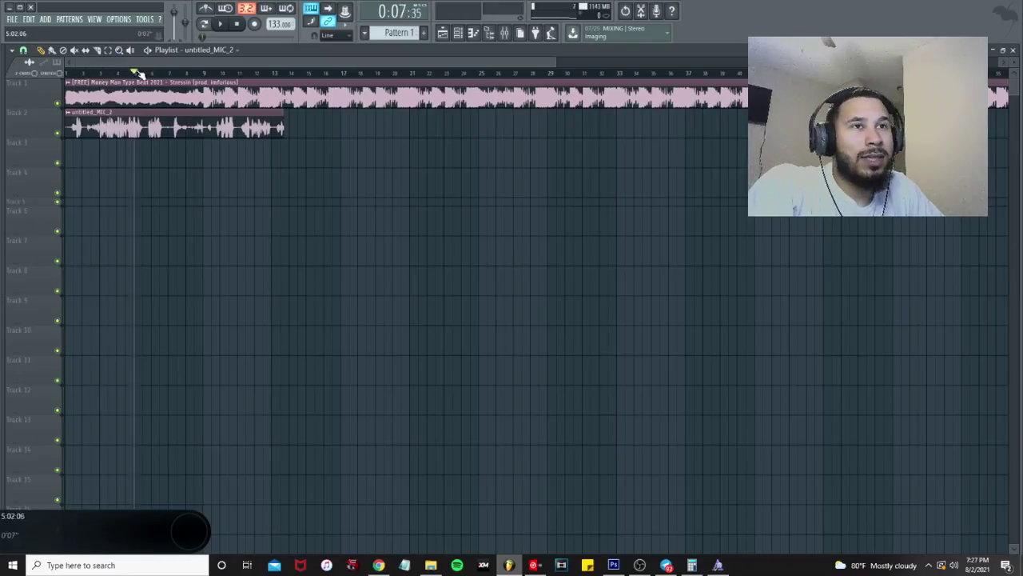
{"action": "left_click_drag", "start_coordinate": [136, 72], "coordinate": [83, 72]}
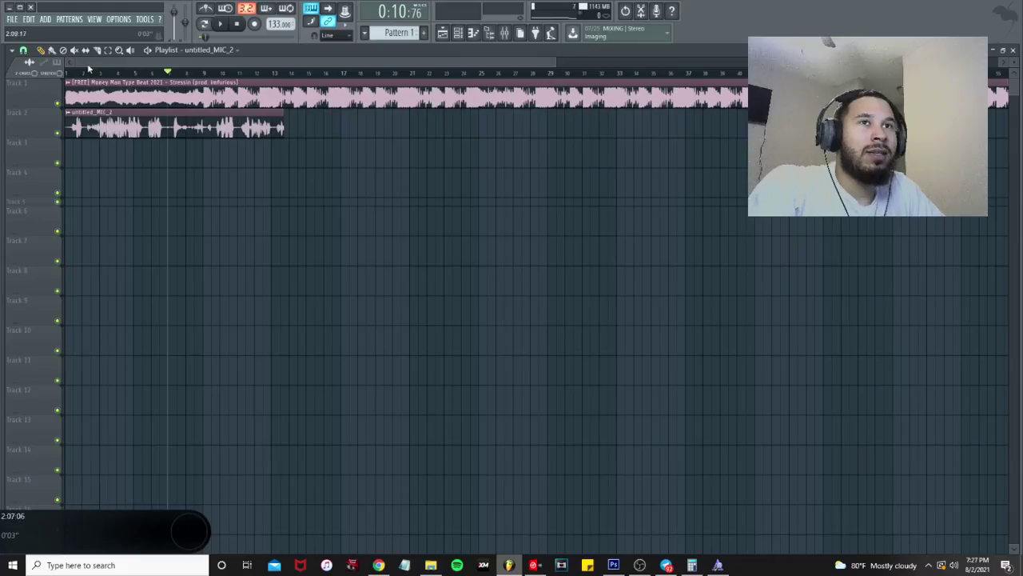
{"action": "key", "text": "space"}
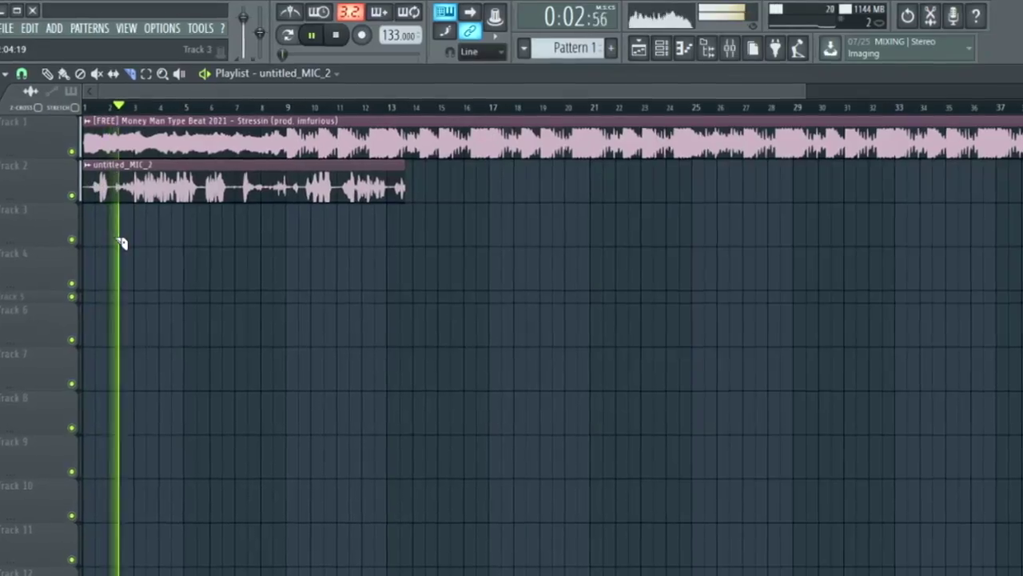
{"action": "scroll", "coordinate": [91, 163], "scroll_direction": "up", "scroll_amount": 1}
{"action": "scroll", "coordinate": [91, 164], "scroll_direction": "up", "scroll_amount": 2}
{"action": "scroll", "coordinate": [116, 245], "scroll_direction": "up", "scroll_amount": 1}
{"action": "scroll", "coordinate": [114, 244], "scroll_direction": "up", "scroll_amount": 2}
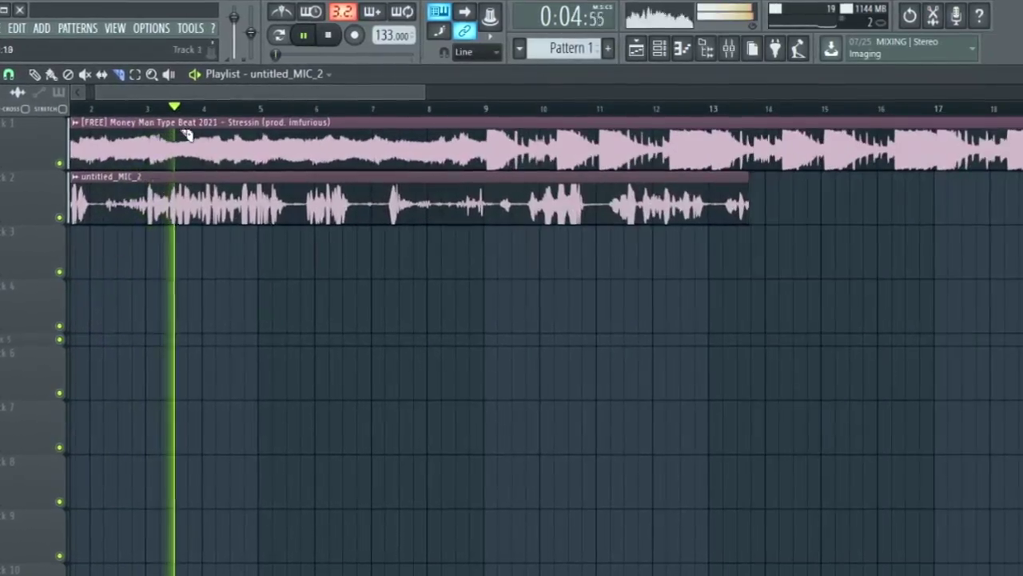
{"action": "left_click_drag", "start_coordinate": [156, 93], "coordinate": [89, 93]}
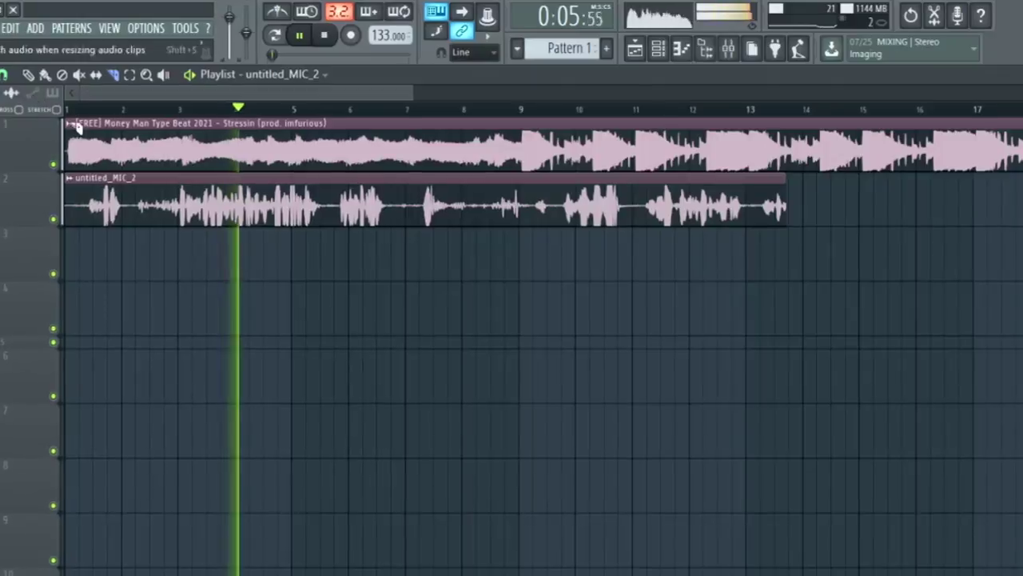
{"action": "left_click", "coordinate": [138, 218]}
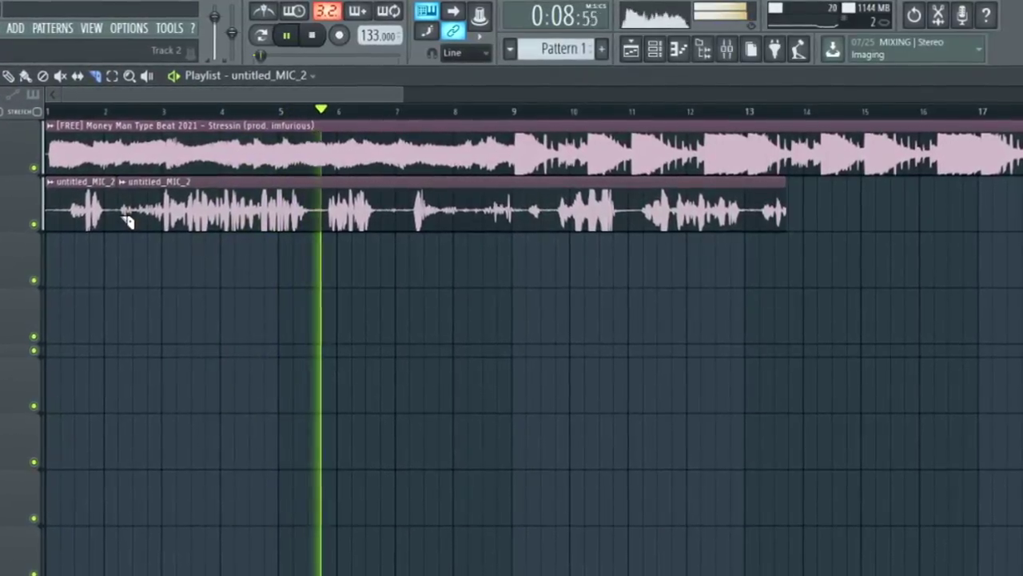
{"action": "key", "text": "space"}
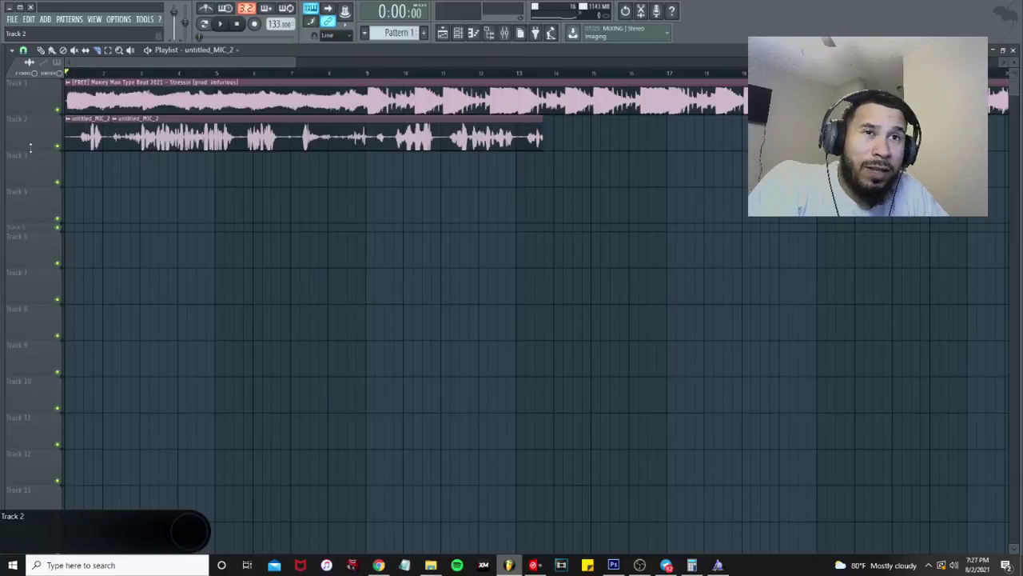
- Mute the short opening slice of the vocal clip on Track 2 and delete it
{"action": "scroll", "coordinate": [110, 165], "scroll_direction": "up", "scroll_amount": 2}
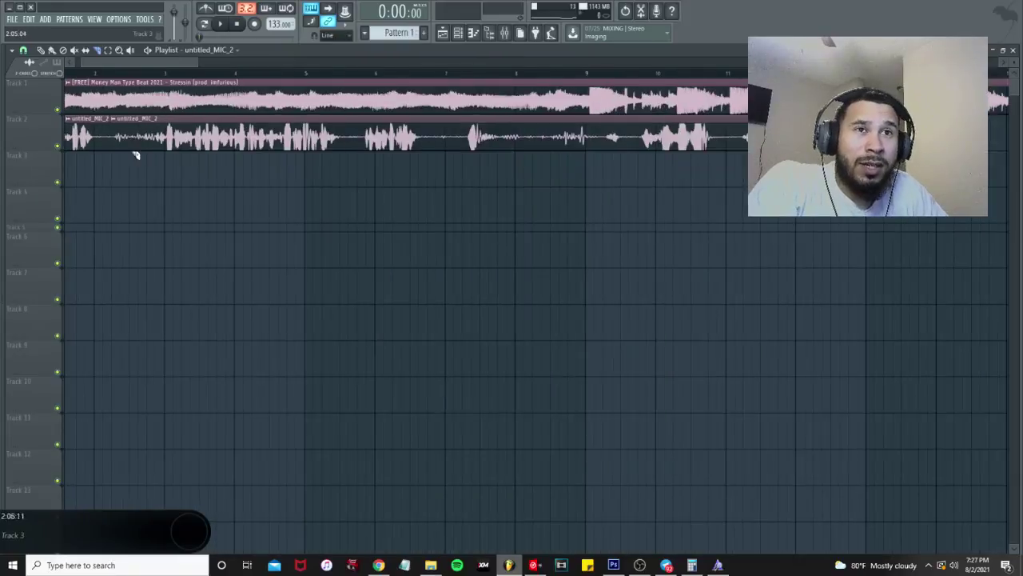
{"action": "left_click_drag", "start_coordinate": [148, 63], "coordinate": [137, 62]}
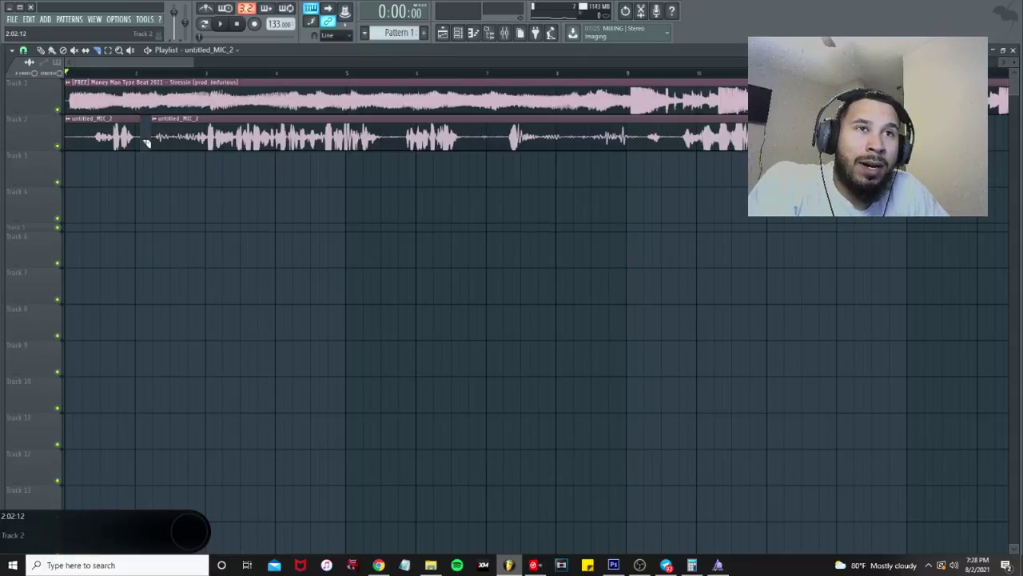
{"action": "left_click", "coordinate": [74, 50]}
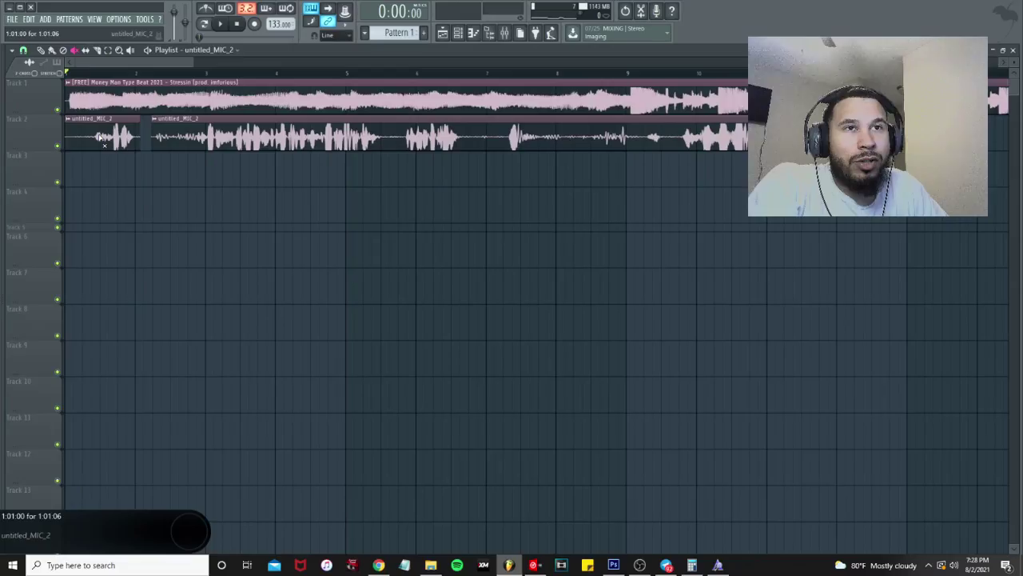
{"action": "left_click", "coordinate": [180, 253]}
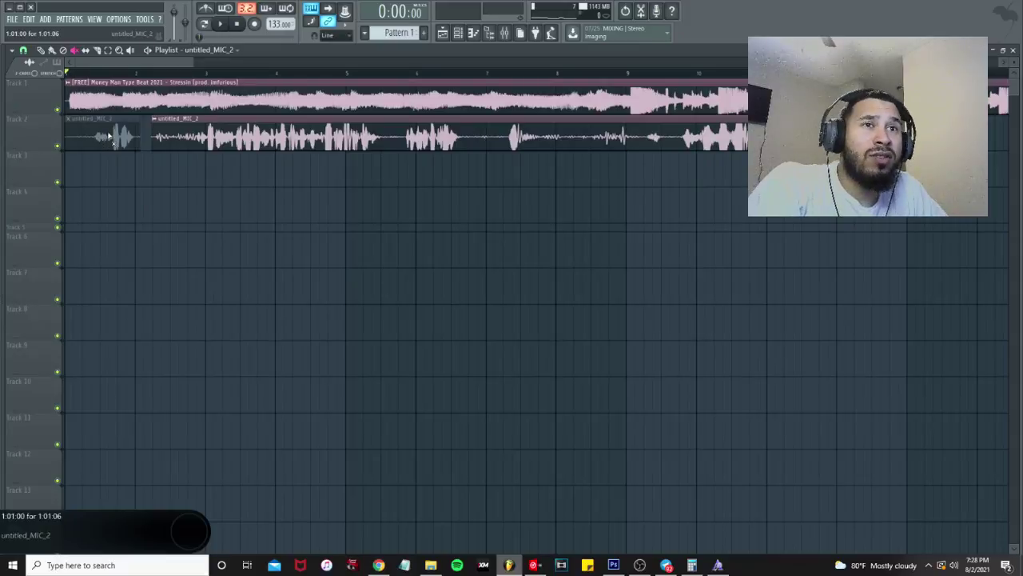
{"action": "right_click", "coordinate": [109, 137]}
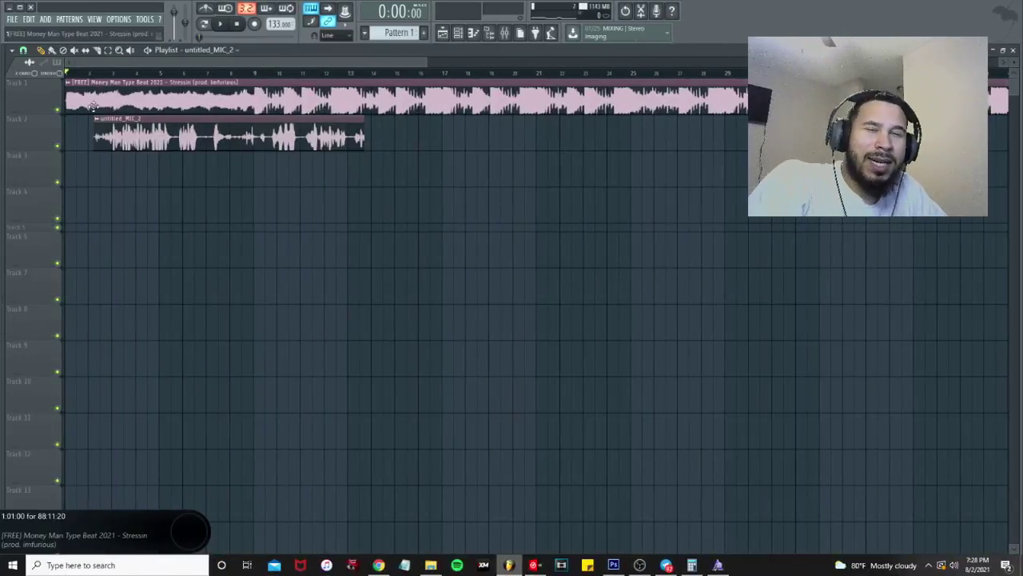
- Play the song and slice the vocal clip shortly after bar 9, removing the silent section between about bars 8 and 9
{"action": "scroll", "coordinate": [99, 70], "scroll_direction": "up", "scroll_amount": 3}
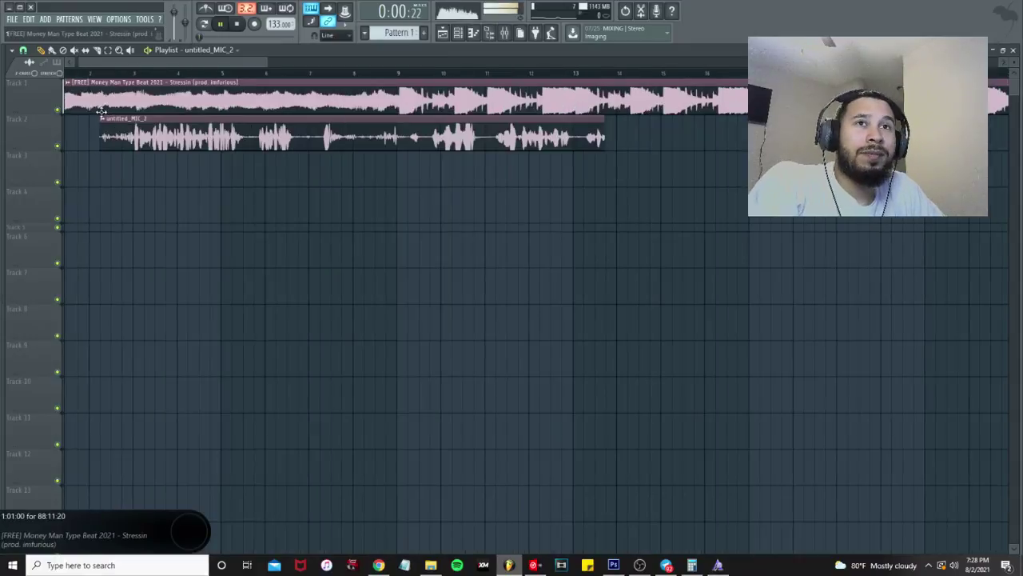
{"action": "key", "text": "space"}
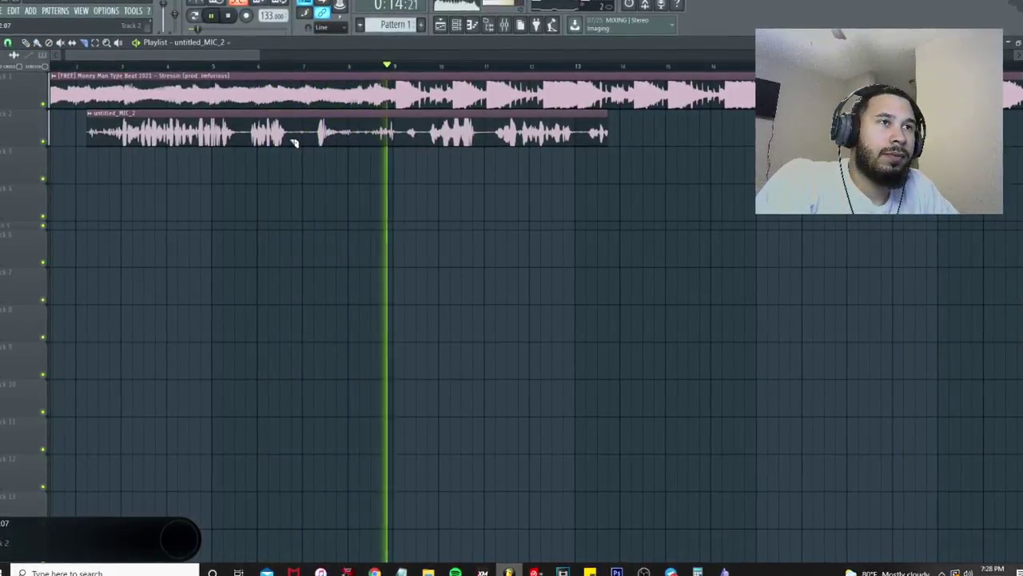
{"action": "left_click", "coordinate": [408, 135]}
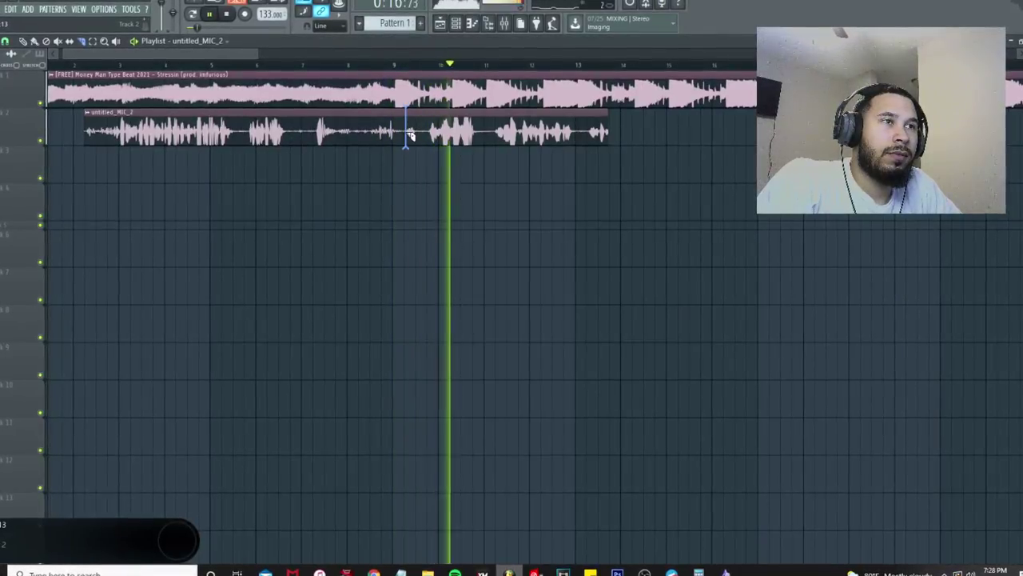
{"action": "right_click", "coordinate": [341, 136]}
- Slice the earlier vocal on Track 2 around its pauses and delete the silent pieces between bars 5 and 6 and near bar 7
{"action": "left_click", "coordinate": [288, 137]}
{"action": "left_click", "coordinate": [285, 132]}
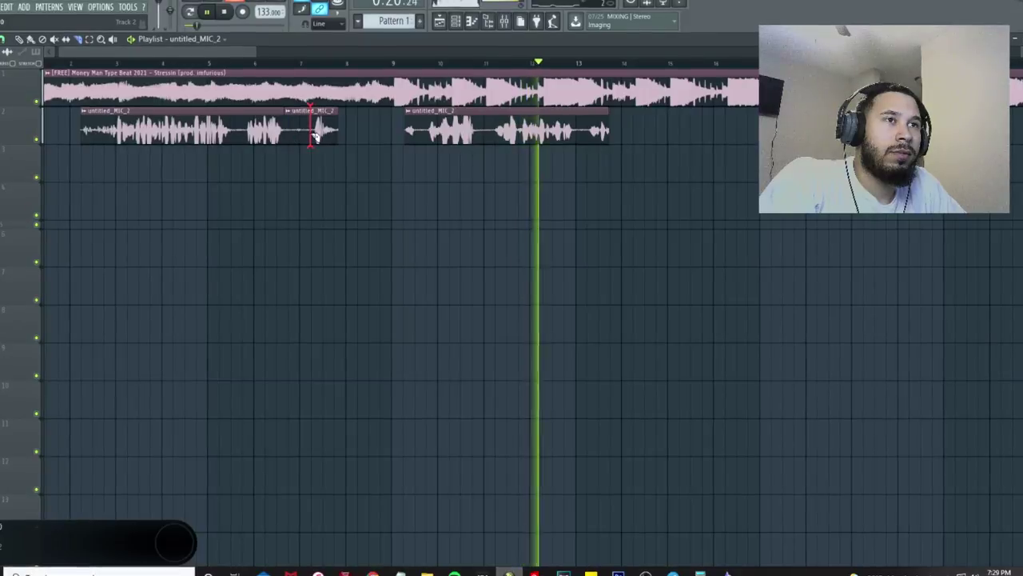
{"action": "left_click", "coordinate": [312, 132]}
{"action": "right_click", "coordinate": [297, 132]}
{"action": "left_click", "coordinate": [232, 132]}
{"action": "left_click", "coordinate": [245, 136]}
{"action": "right_click", "coordinate": [238, 133]}
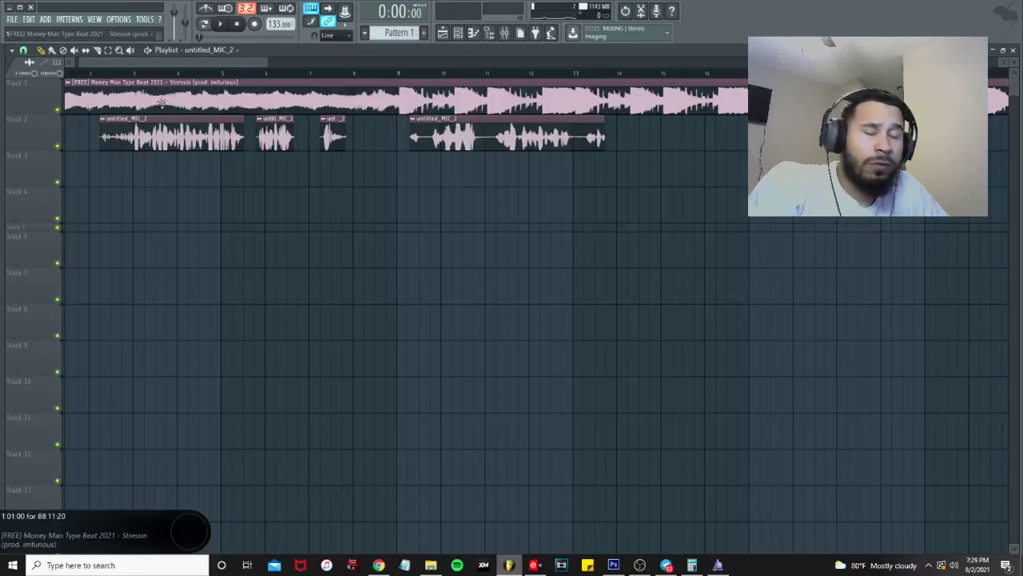
- Check the playlist's snap setting, keeping (none) selected
{"action": "left_click", "coordinate": [23, 50]}
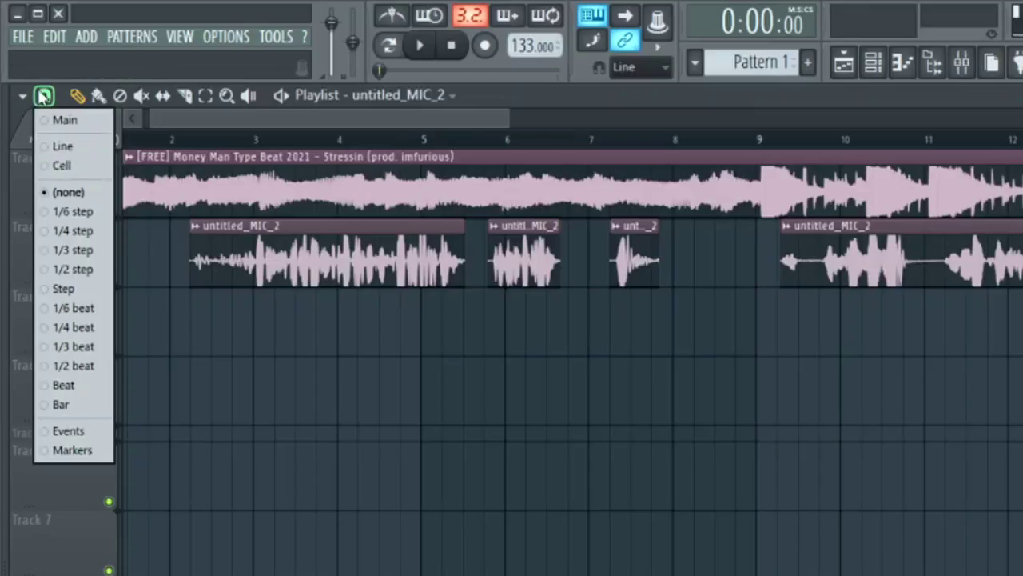
{"action": "left_click", "coordinate": [42, 95]}
{"action": "left_click", "coordinate": [43, 95]}
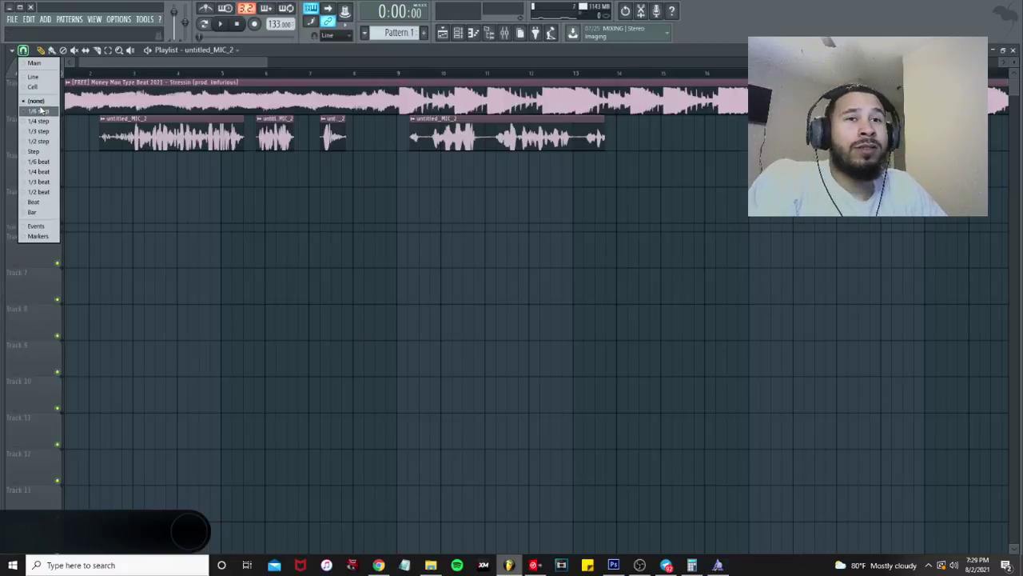
{"action": "mouse_move", "coordinate": [157, 143]}
{"action": "left_mouse_down"}
{"action": "mouse_move", "coordinate": [66, 144]}
{"action": "mouse_move", "coordinate": [211, 157]}
{"action": "mouse_move", "coordinate": [153, 140]}
{"action": "left_mouse_up"}
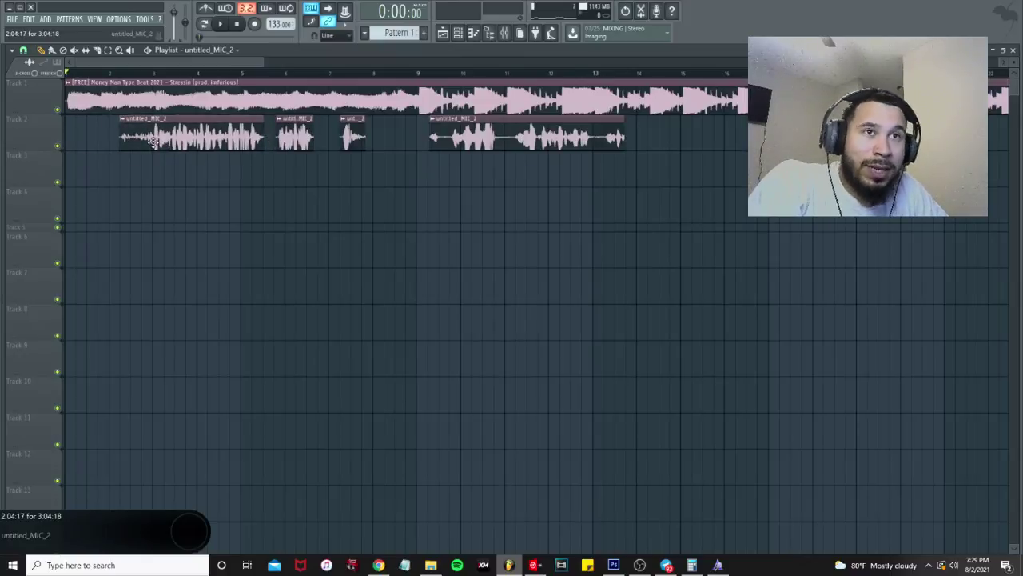
- Place the playhead shortly after bar 2 and open the mixer below the vocal clips
{"action": "scroll", "coordinate": [164, 108], "scroll_direction": "down", "scroll_amount": 3}
{"action": "left_click_drag", "start_coordinate": [124, 74], "coordinate": [95, 73]}
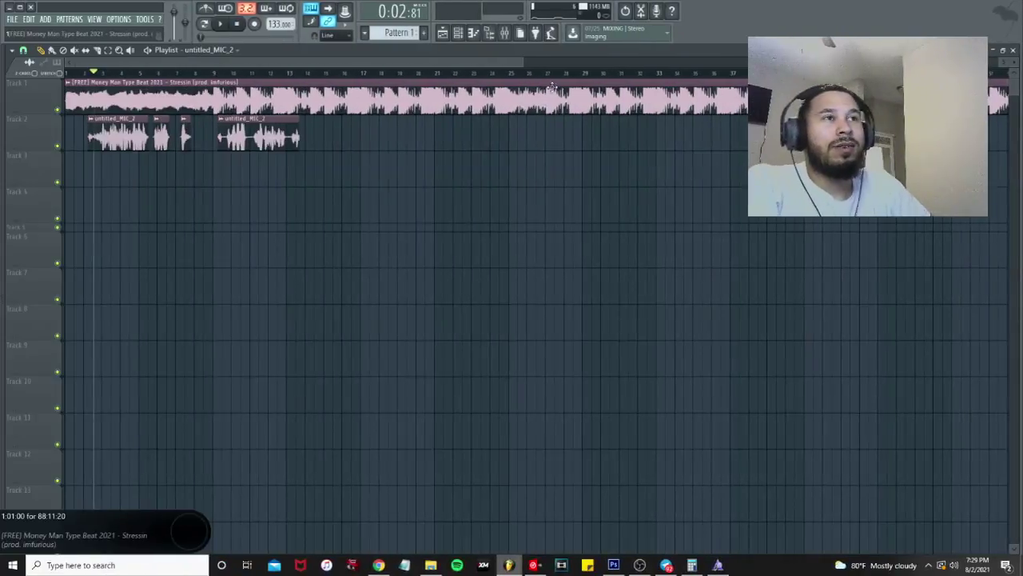
{"action": "left_click", "coordinate": [492, 35]}
{"action": "left_click", "coordinate": [505, 35]}
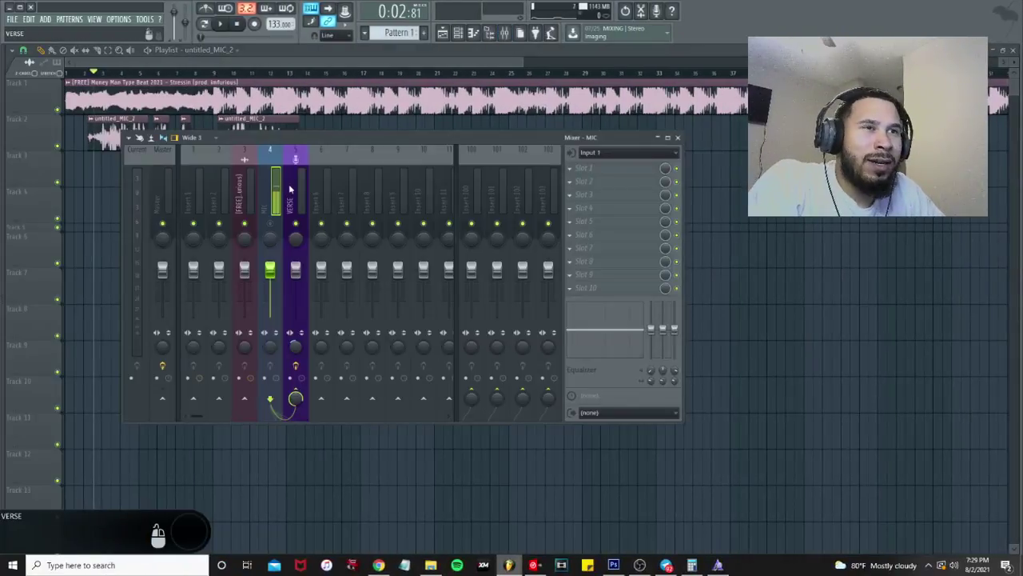
{"action": "left_click_drag", "start_coordinate": [382, 134], "coordinate": [450, 154]}
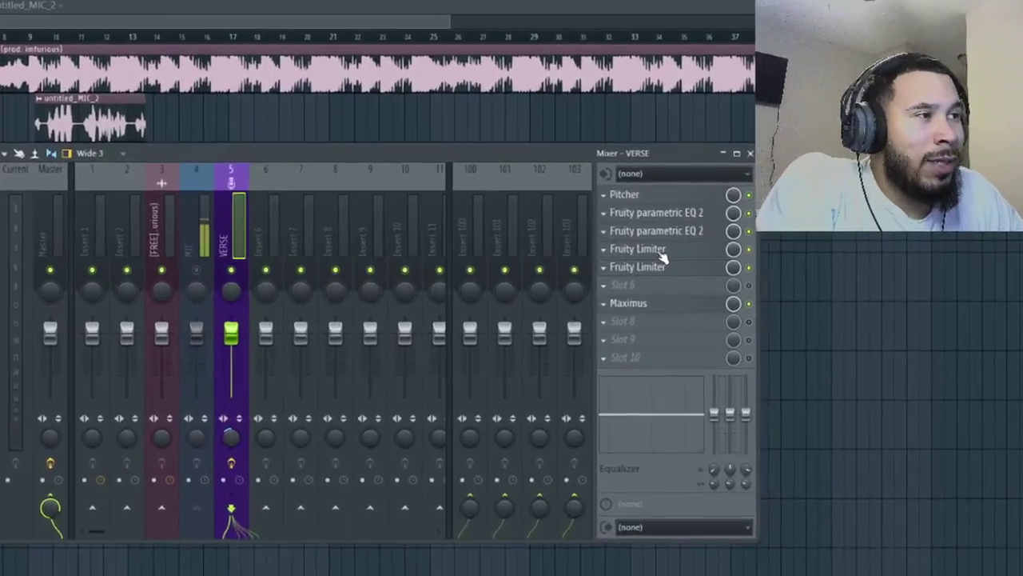
- Inspect the first Fruity Limiter on the VERSE track and adjust the Master track's stereo separation
{"action": "left_click", "coordinate": [640, 232]}
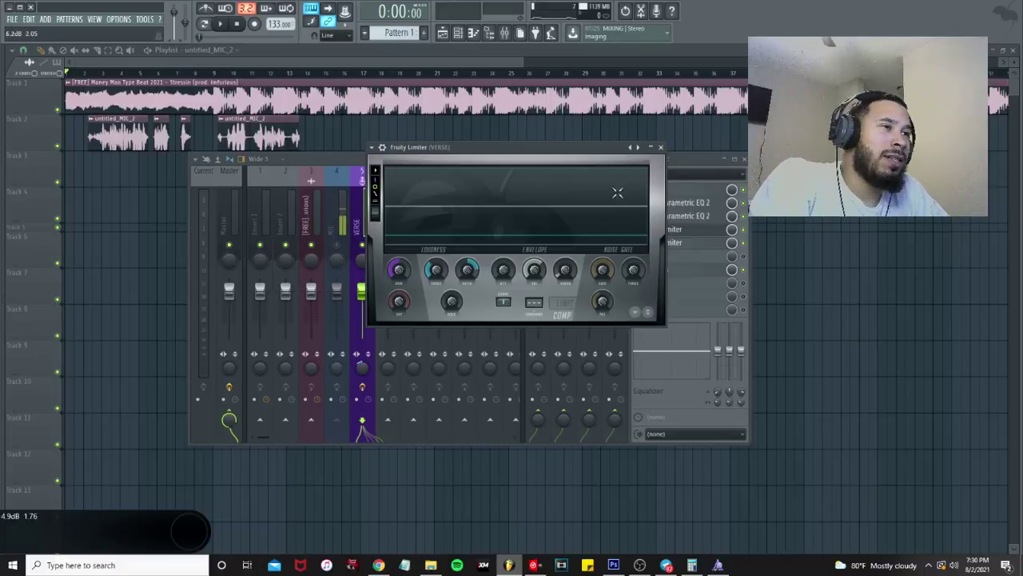
{"action": "left_click", "coordinate": [661, 148]}
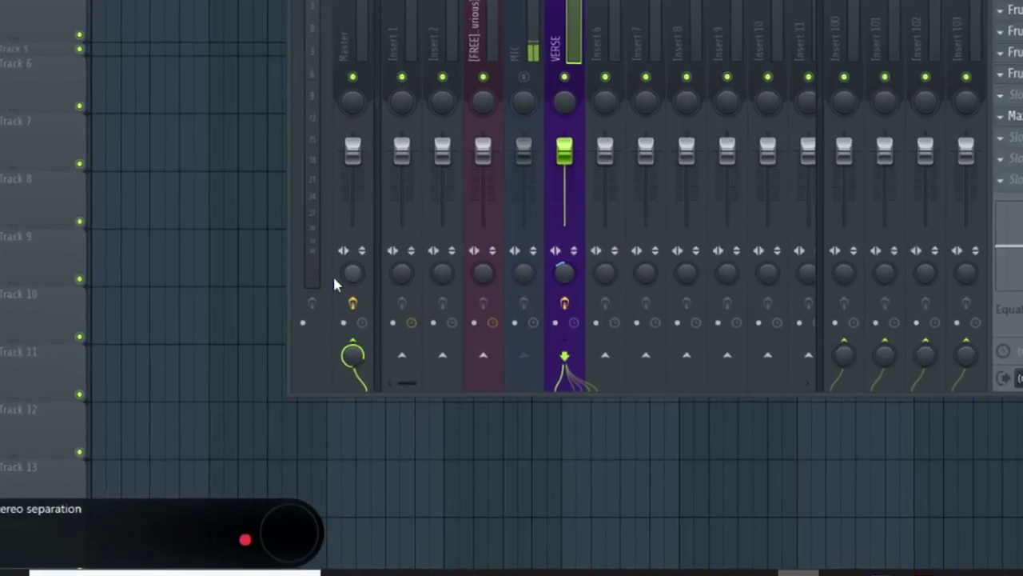
{"action": "left_click_drag", "start_coordinate": [230, 375], "coordinate": [234, 370]}
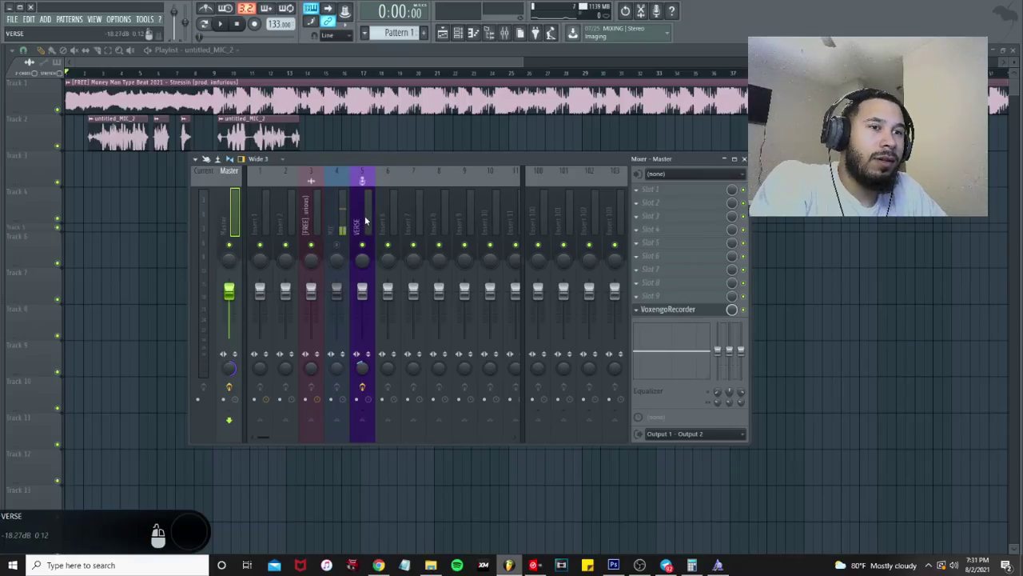
- Inspect the two Fruity Limiters on the VERSE track, playing the song briefly with the second one open
{"action": "left_click", "coordinate": [365, 221]}
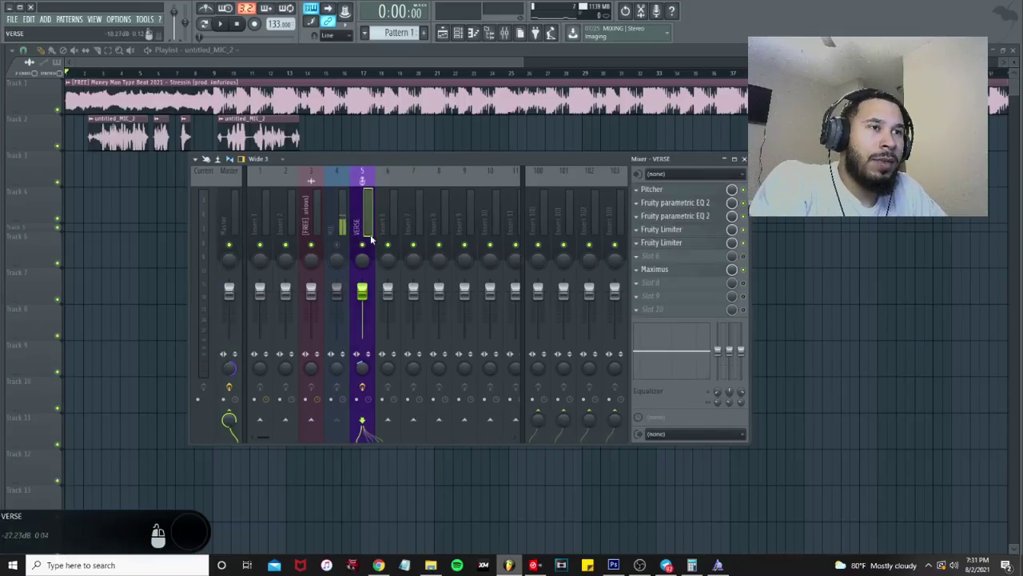
{"action": "left_click", "coordinate": [680, 243]}
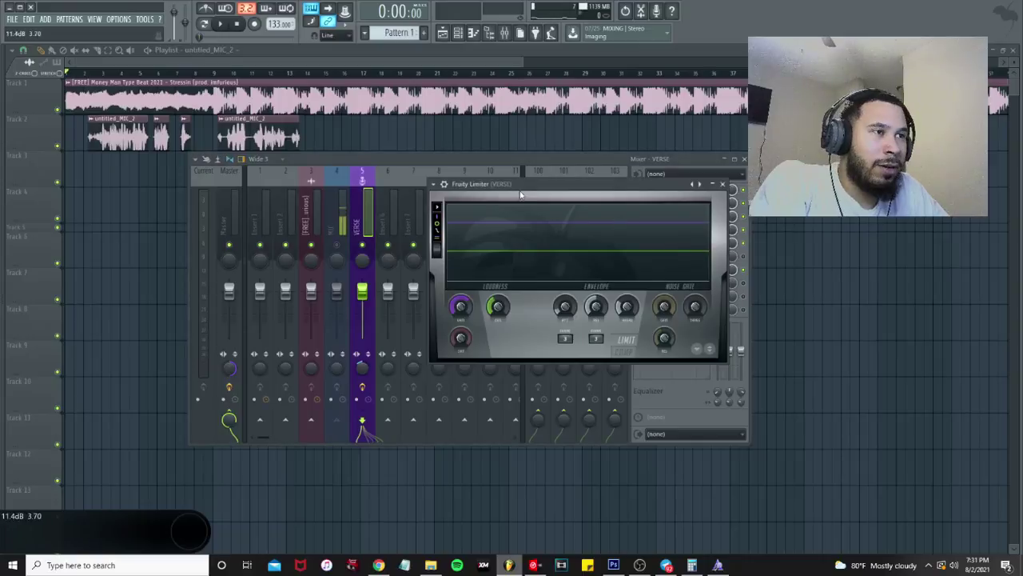
{"action": "left_click_drag", "start_coordinate": [521, 180], "coordinate": [454, 182]}
{"action": "key", "text": "space"}
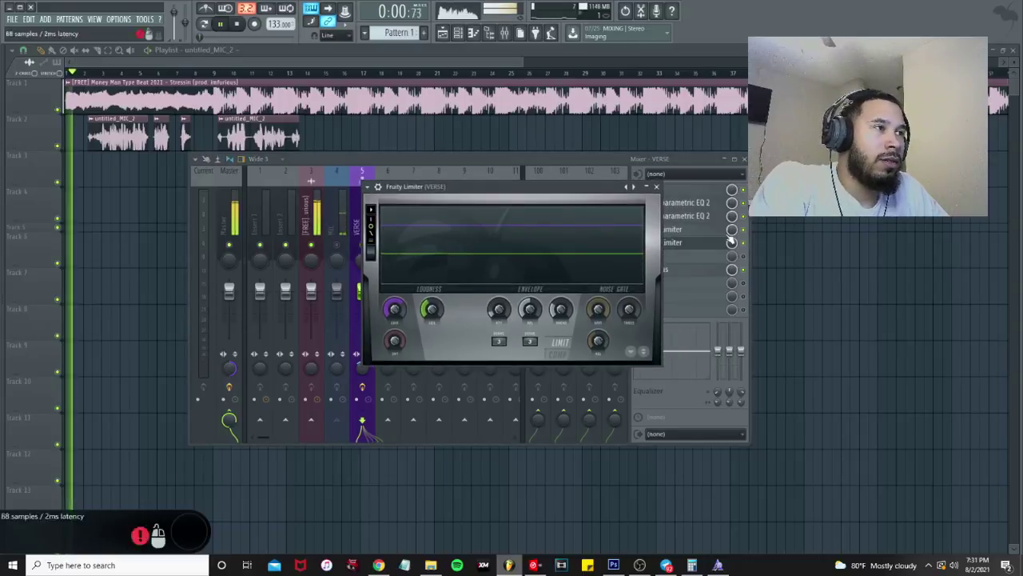
{"action": "key", "text": "Escape"}
{"action": "key", "text": "space"}
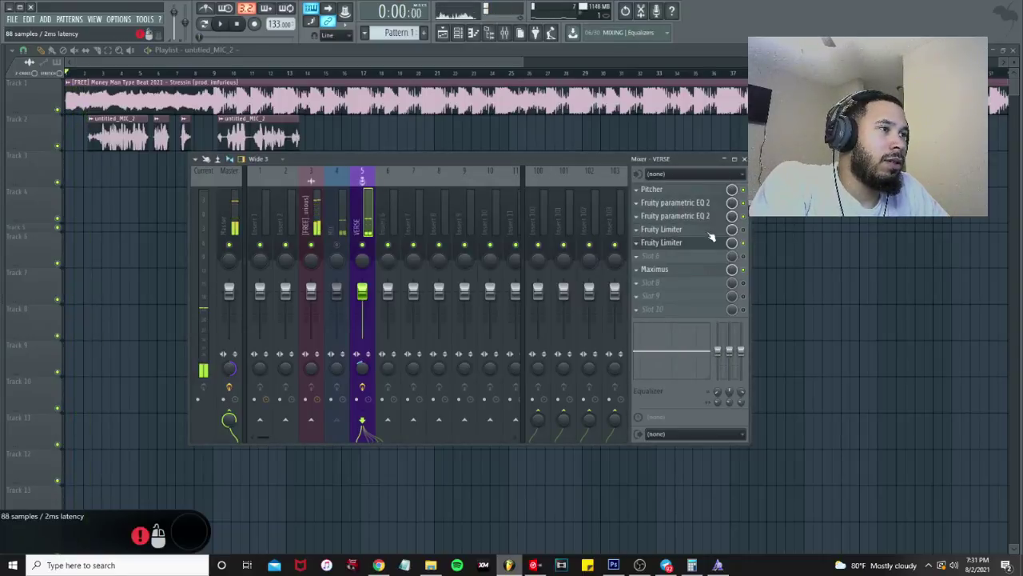
{"action": "left_click", "coordinate": [664, 229]}
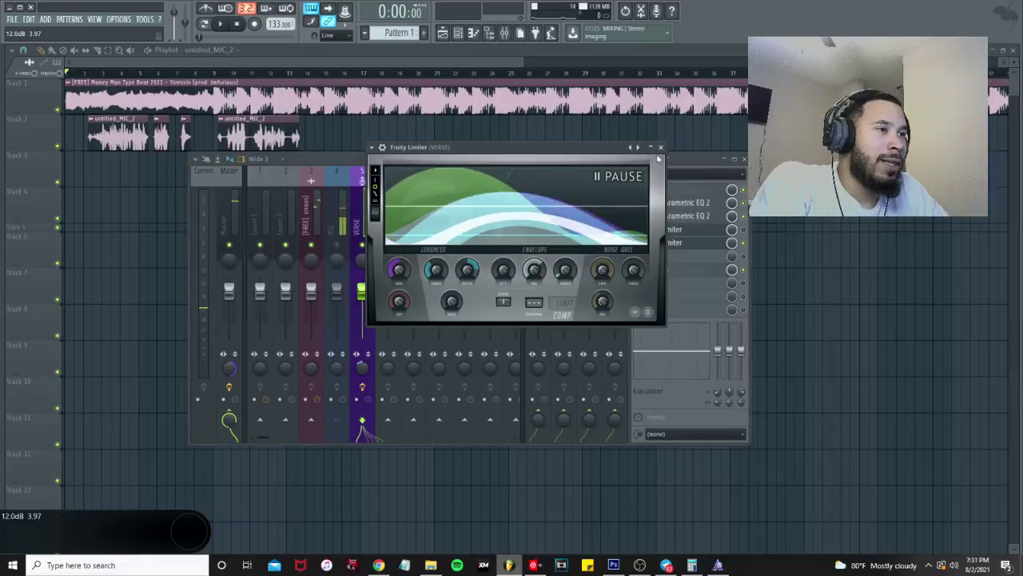
{"action": "left_click", "coordinate": [661, 148]}
- Play the vocal and raise the ceiling of the second Fruity Limiter on the VERSE track
{"action": "left_click", "coordinate": [674, 243]}
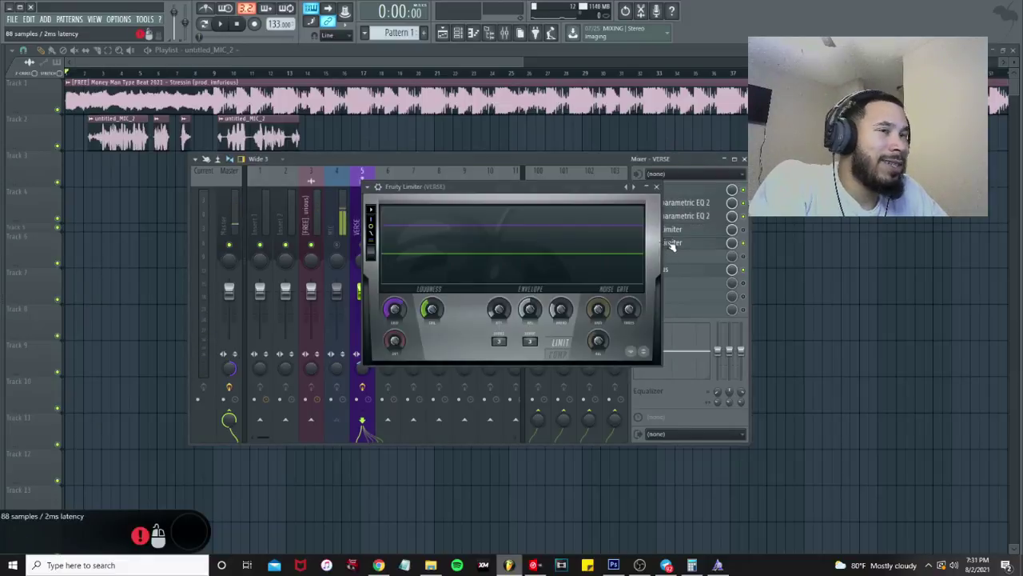
{"action": "key", "text": "space"}
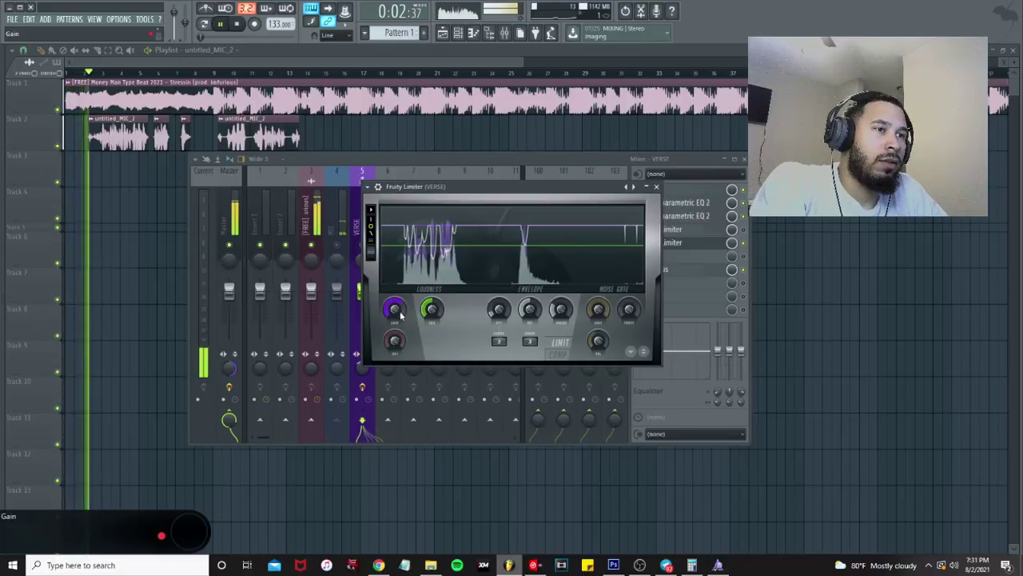
{"action": "left_click_drag", "start_coordinate": [431, 312], "coordinate": [432, 292]}
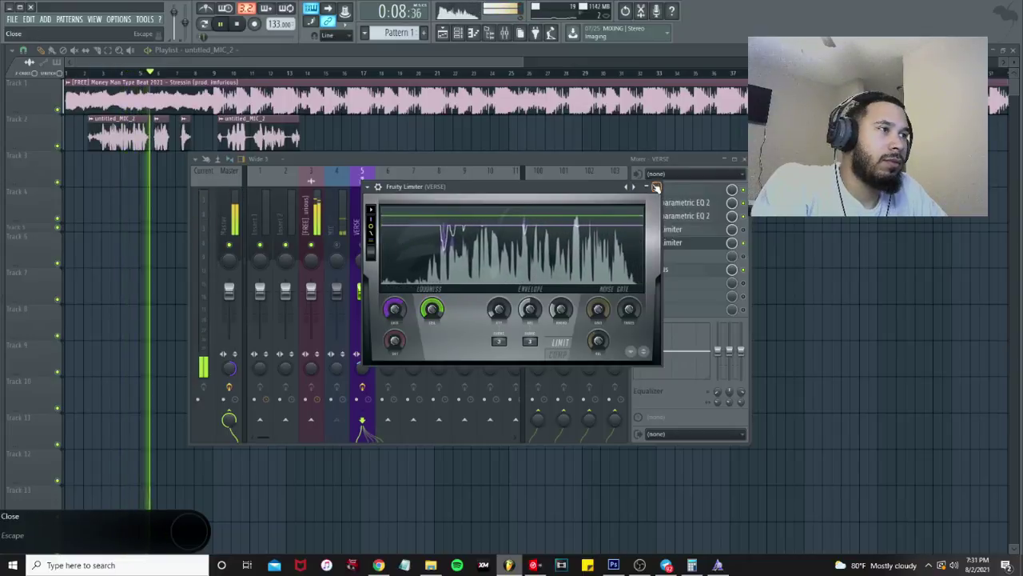
{"action": "key", "text": "space"}
- Play the vocal and examine how the first Fruity Limiter compresses it on the VERSE track
{"action": "left_click", "coordinate": [671, 241]}
{"action": "left_click", "coordinate": [742, 243]}
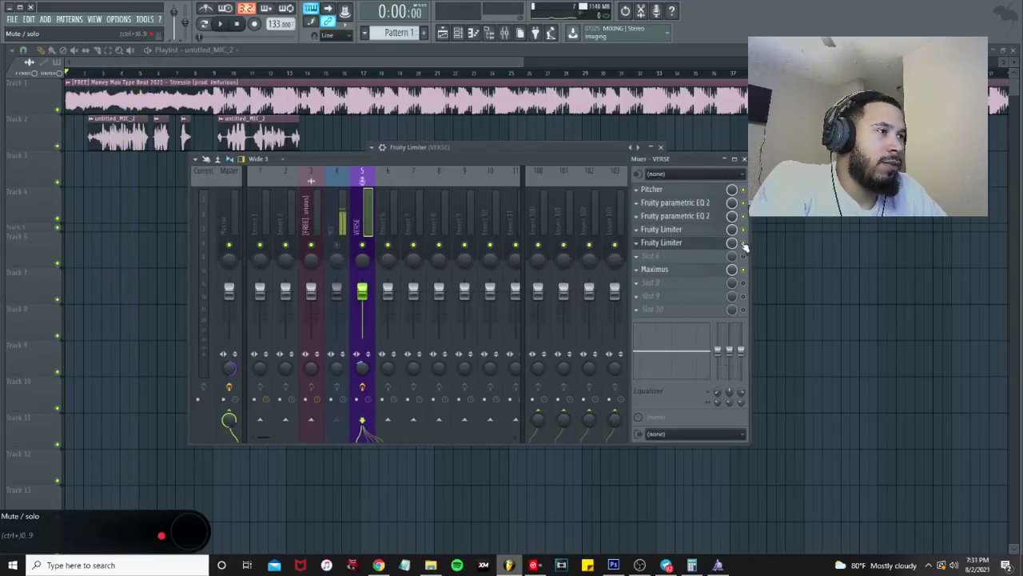
{"action": "left_click", "coordinate": [682, 244]}
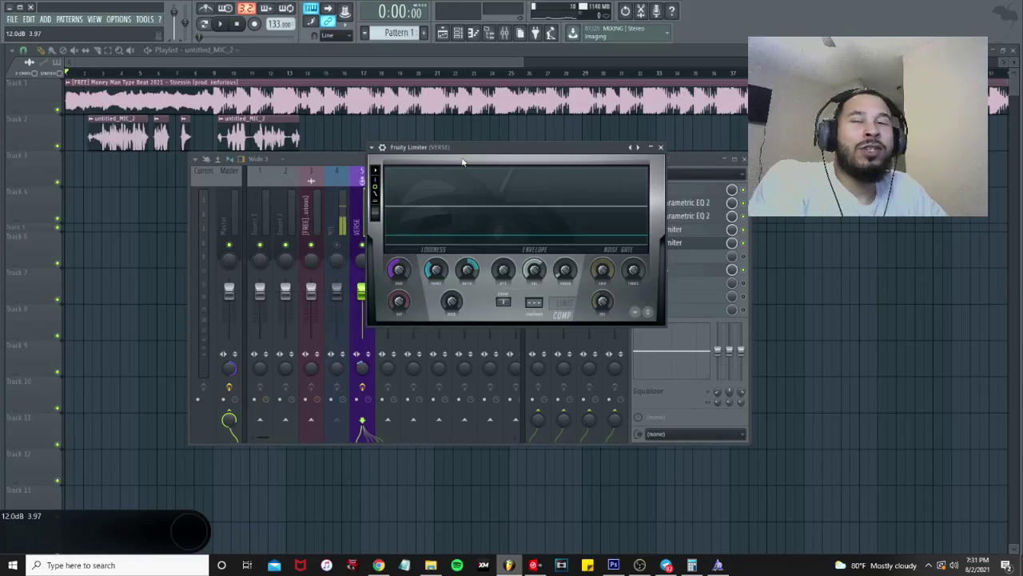
{"action": "key", "text": "space"}
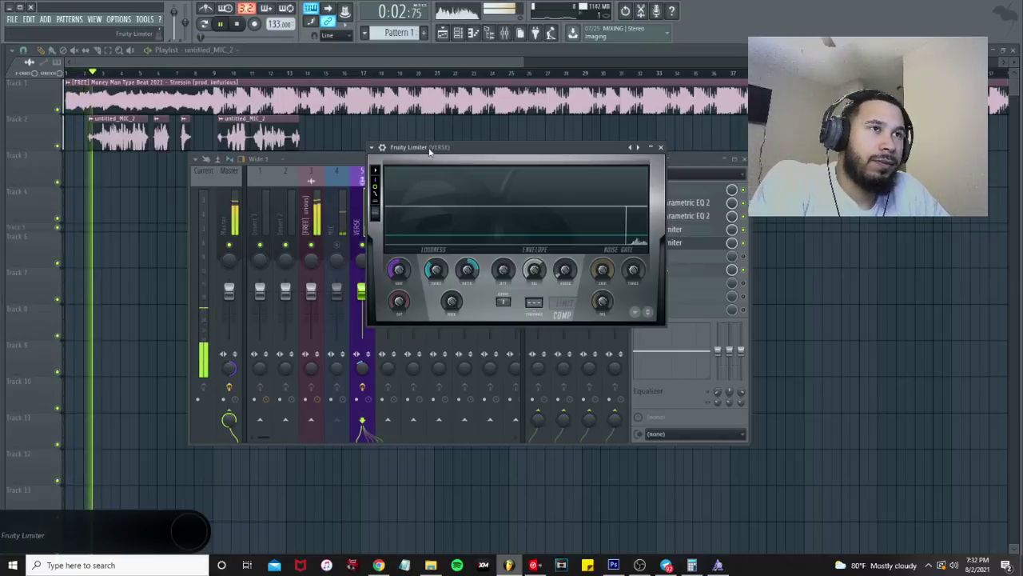
{"action": "left_click_drag", "start_coordinate": [430, 150], "coordinate": [355, 148]}
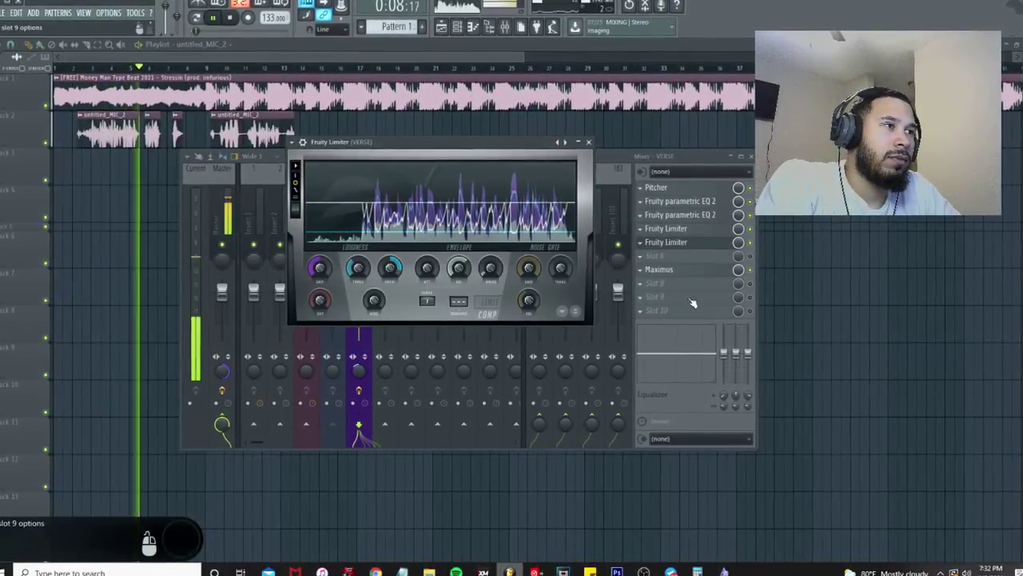
{"action": "left_click", "coordinate": [658, 227]}
{"action": "left_click", "coordinate": [657, 227]}
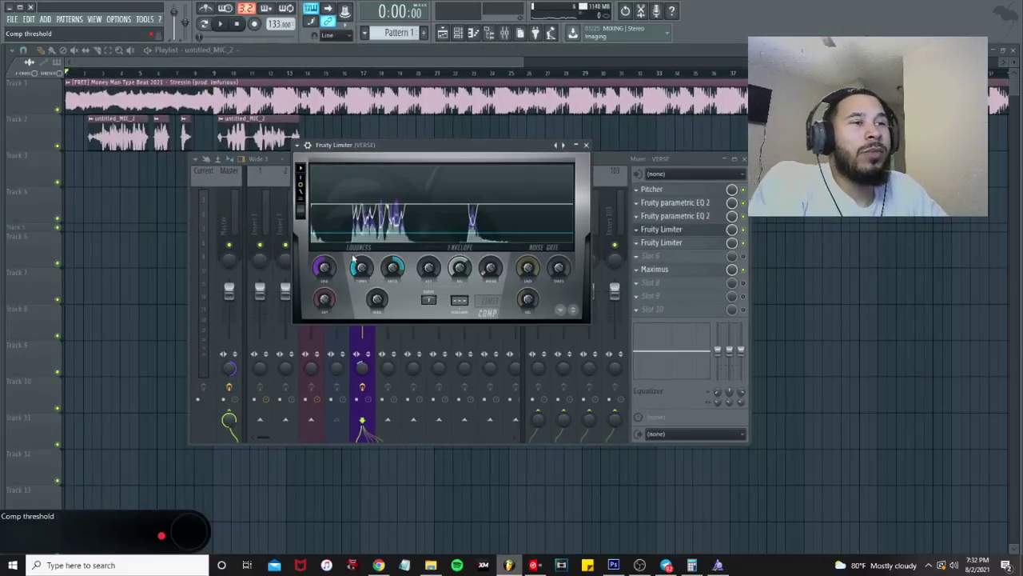
- Lower the ceiling of the VERSE track's second Fruity Limiter during playback and close the plugin
{"action": "left_click", "coordinate": [674, 245]}
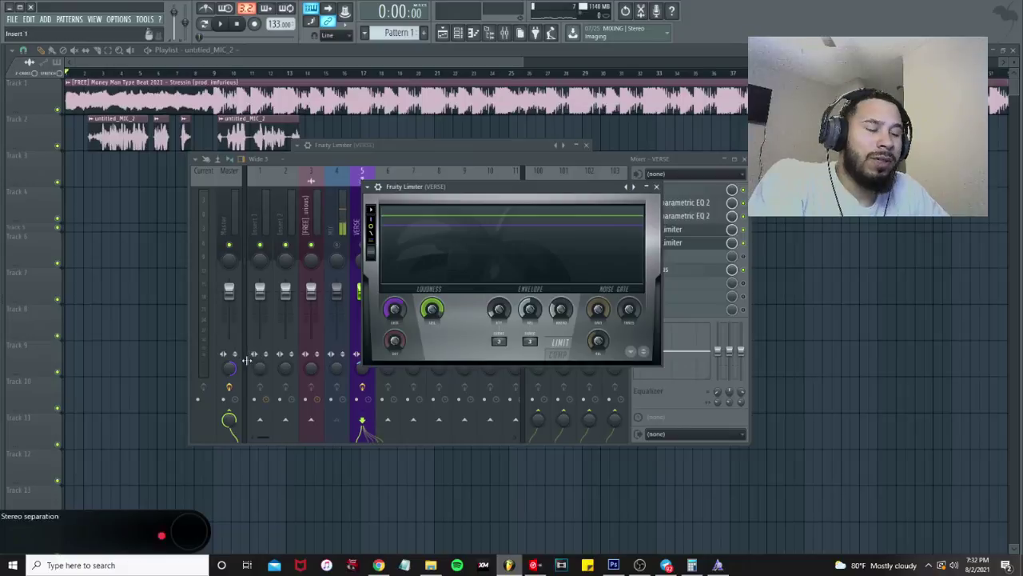
{"action": "key", "text": "space"}
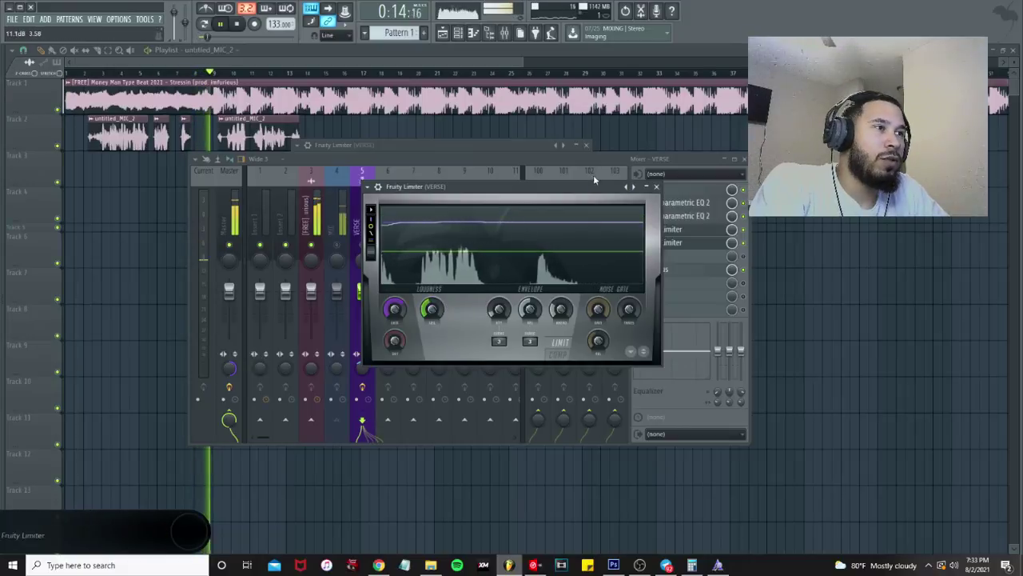
{"action": "left_click", "coordinate": [656, 187]}
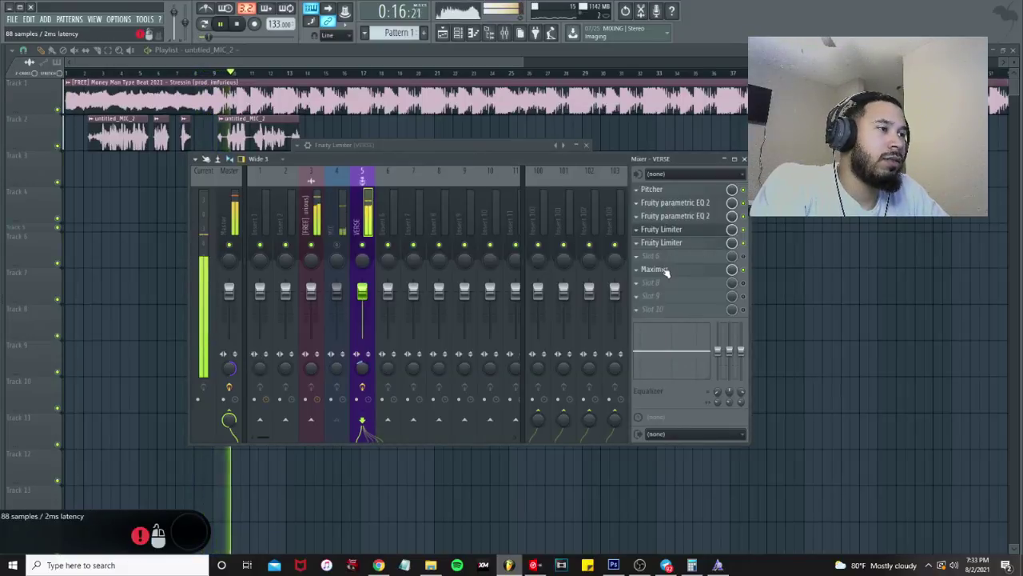
- Reset the Master track's stereo separation to its default
{"action": "right_click", "coordinate": [230, 376]}
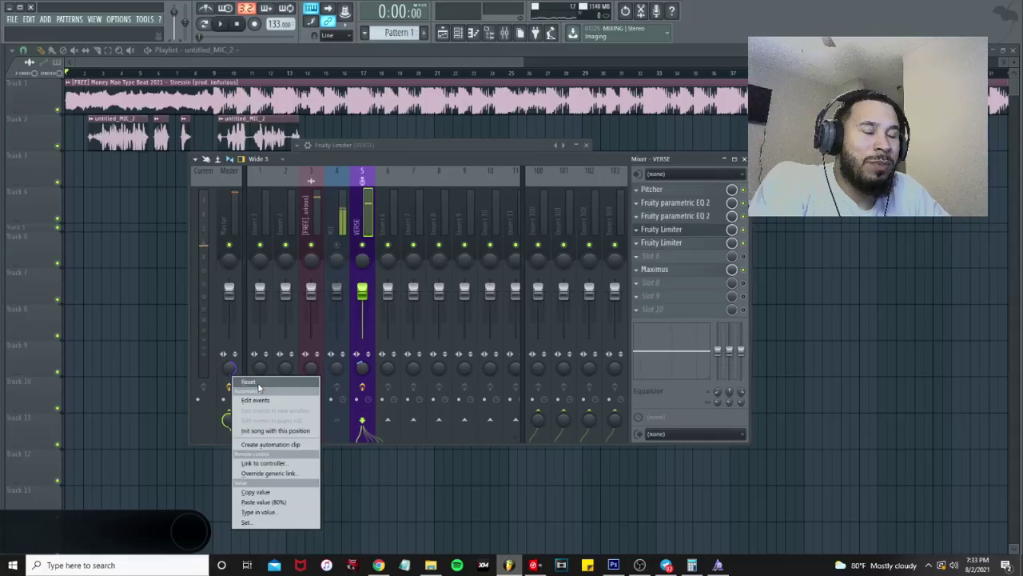
{"action": "left_click", "coordinate": [240, 382]}
- Open the first Fruity parametric EQ 2 on the VERSE track and reset its bands
{"action": "left_click", "coordinate": [682, 202]}
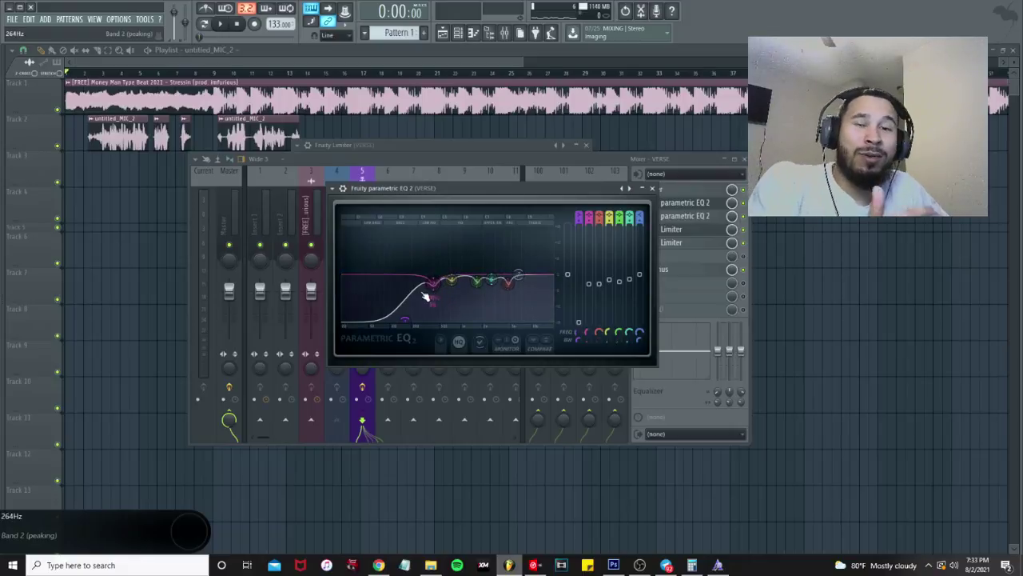
{"action": "left_click", "coordinate": [489, 296]}
{"action": "right_click", "coordinate": [495, 280]}
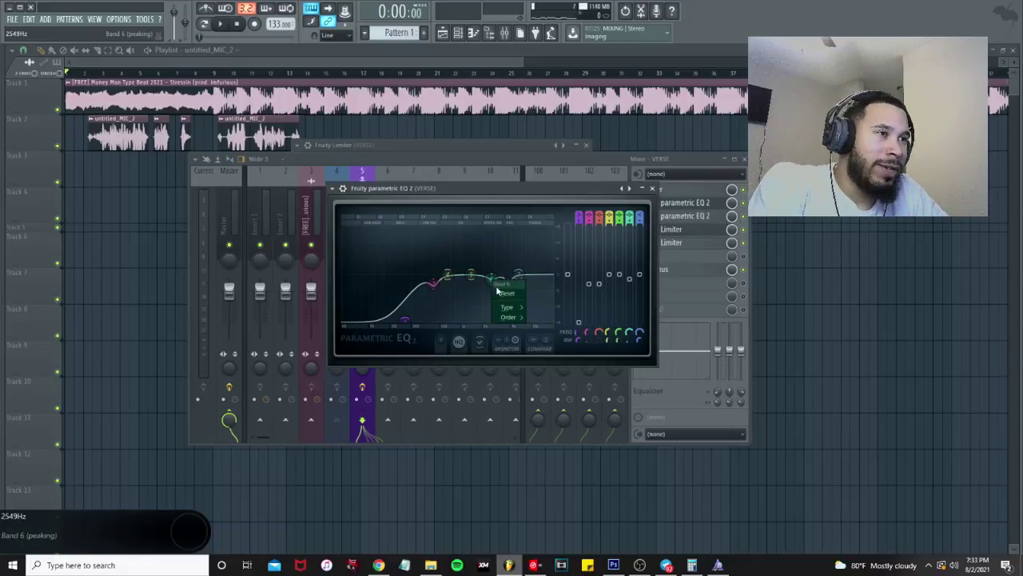
{"action": "left_click", "coordinate": [524, 297]}
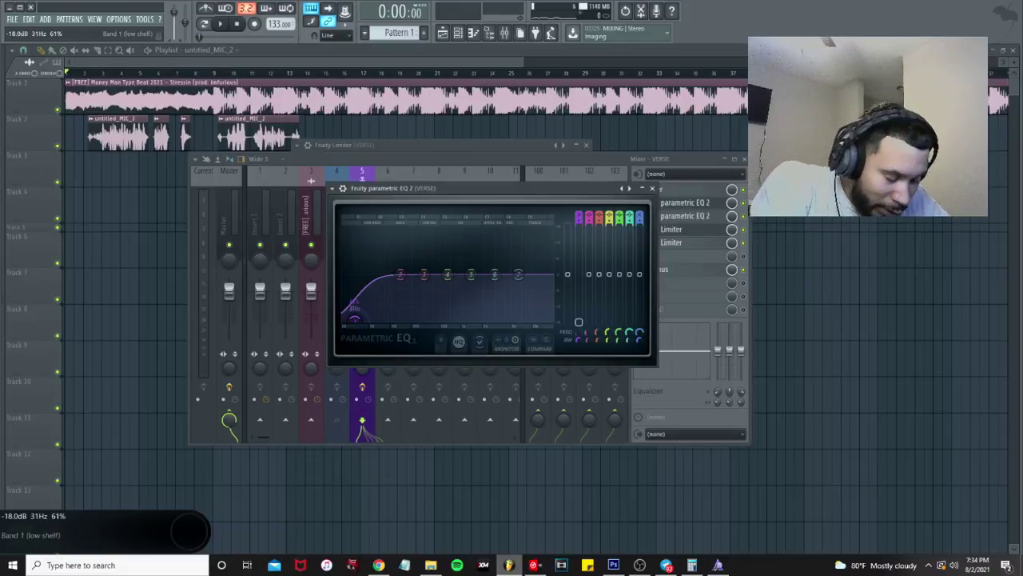
- Raise the band 1 low cut during playback and cut band 3 by 2 dB at 227 Hz with 19% bandwidth
{"action": "key", "text": "space"}
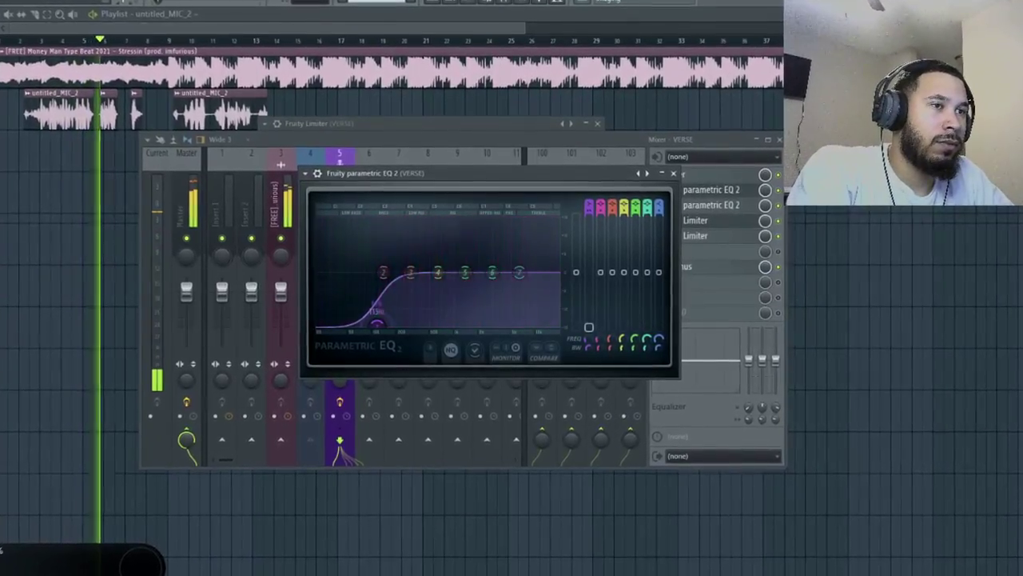
{"action": "key", "text": "space"}
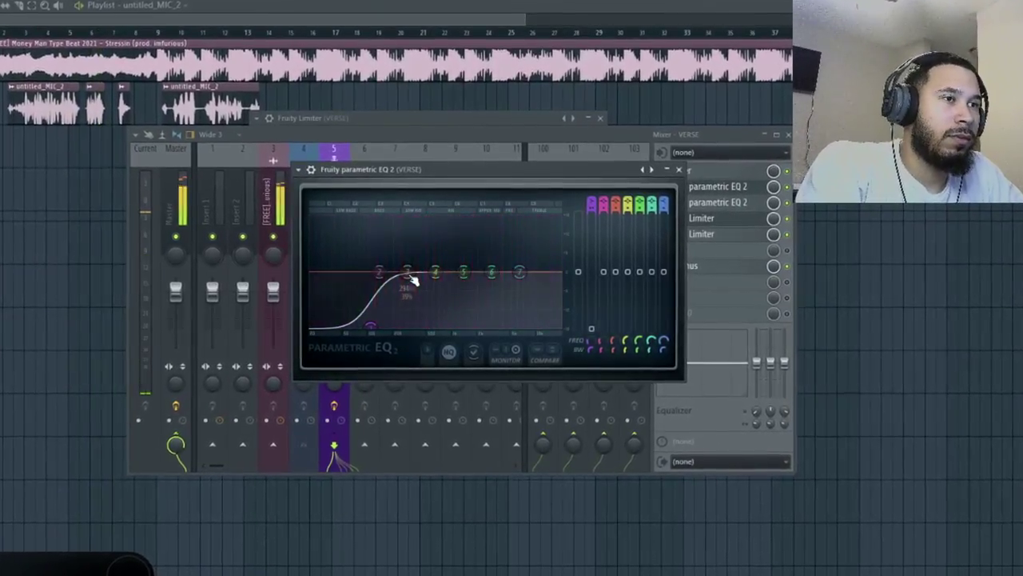
{"action": "left_click_drag", "start_coordinate": [408, 279], "coordinate": [391, 233]}
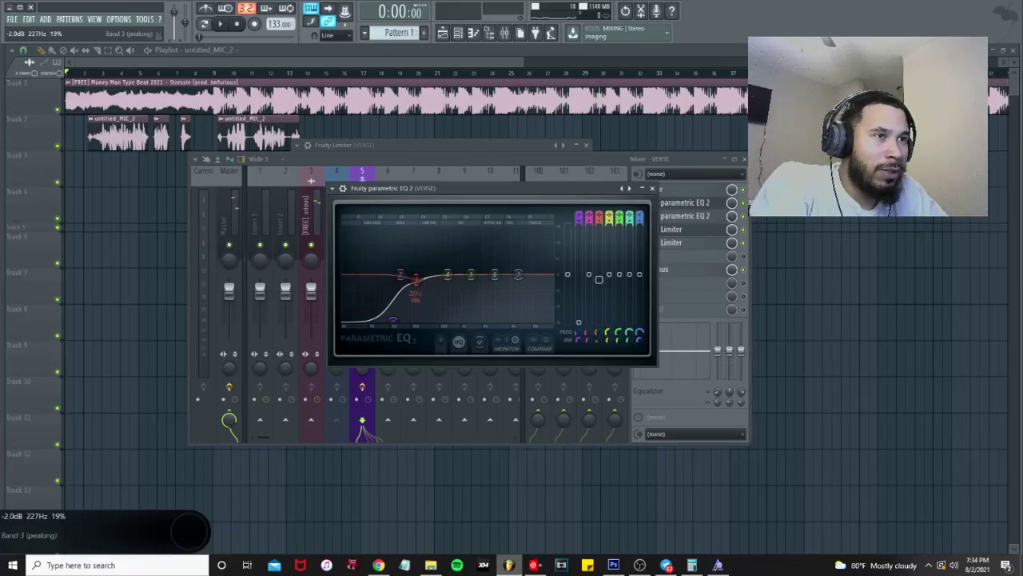
- Sweep a narrow band 4 boost to about 440 Hz during playback, then lower its level into a small cut
{"action": "left_click_drag", "start_coordinate": [416, 278], "coordinate": [436, 232]}
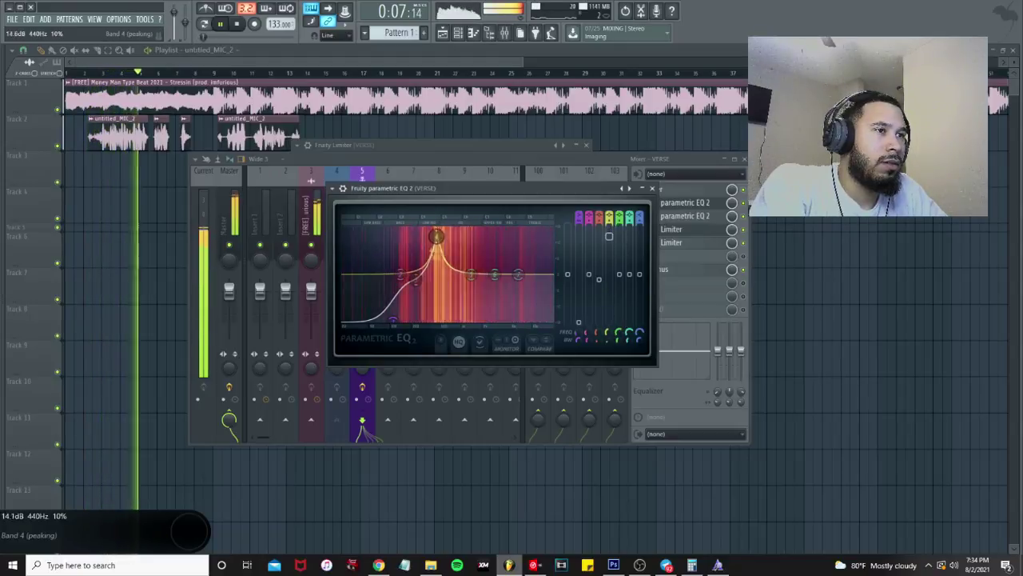
{"action": "left_click_drag", "start_coordinate": [609, 226], "coordinate": [609, 284]}
{"action": "key", "text": "space"}
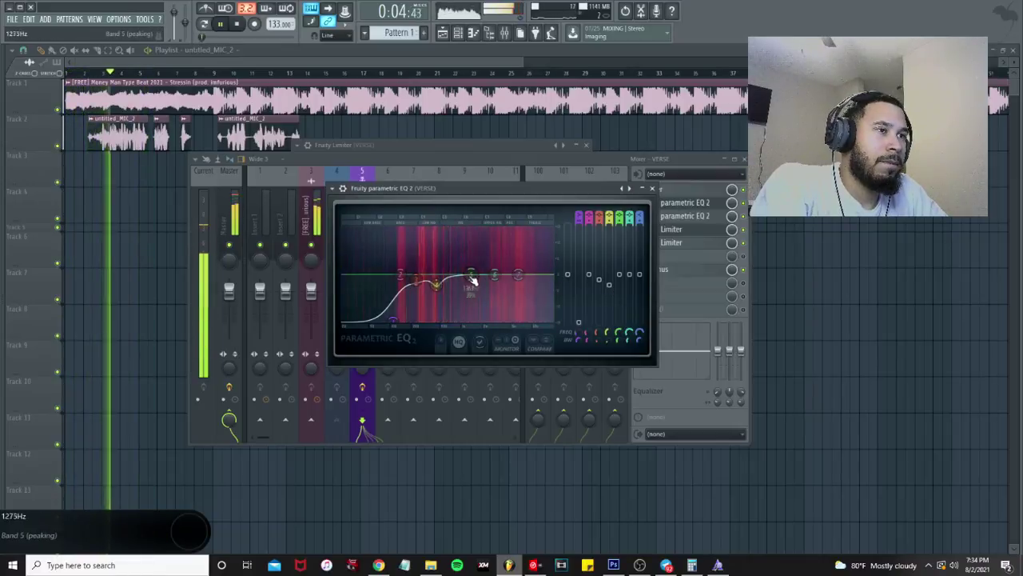
- Sweep a narrow band 5 boost through the mids during playback, then lower its level into a small cut
{"action": "left_click_drag", "start_coordinate": [474, 280], "coordinate": [464, 232]}
{"action": "key", "text": "space"}
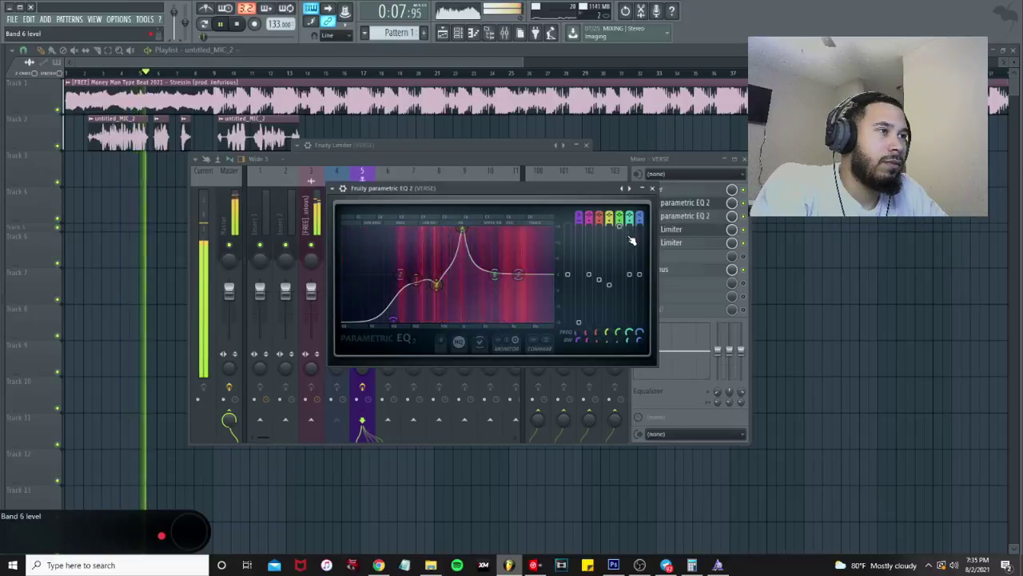
{"action": "left_click_drag", "start_coordinate": [619, 227], "coordinate": [619, 284]}
{"action": "key", "text": "space"}
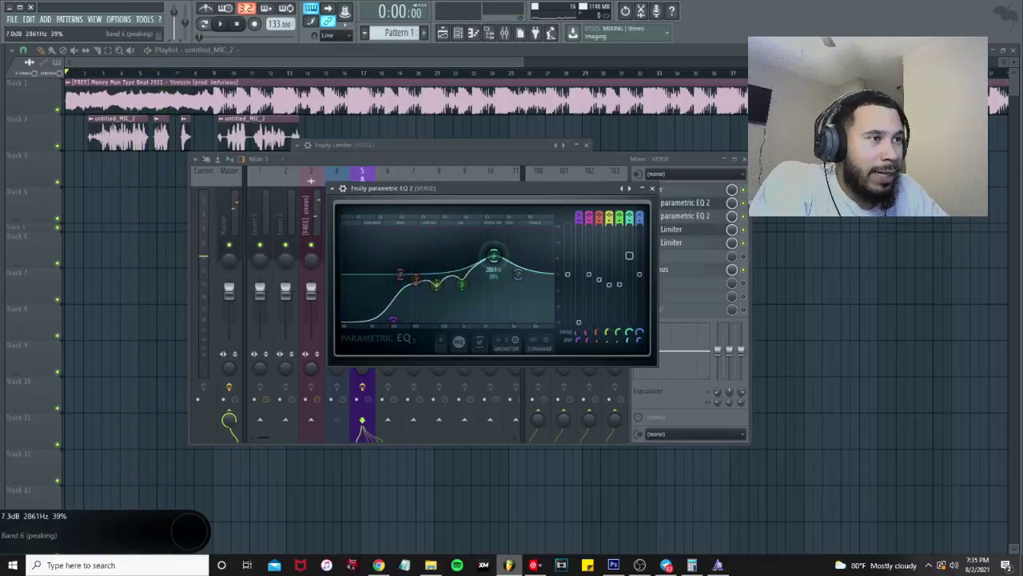
- Sweep a narrow band 6 boost through the upper mids, lower it into a small cut, and close the EQ
{"action": "left_click_drag", "start_coordinate": [496, 254], "coordinate": [484, 231]}
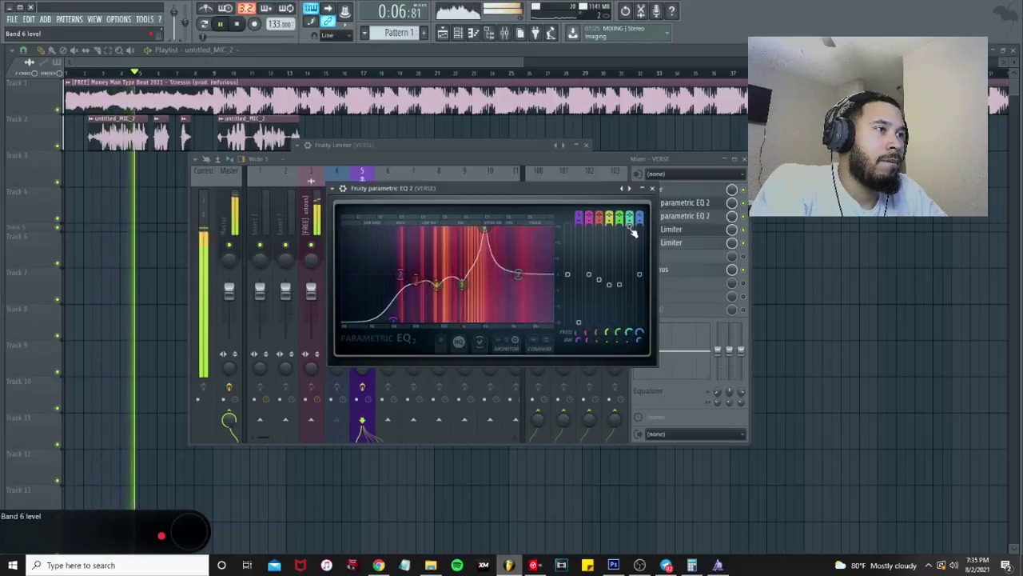
{"action": "left_click_drag", "start_coordinate": [629, 226], "coordinate": [630, 282]}
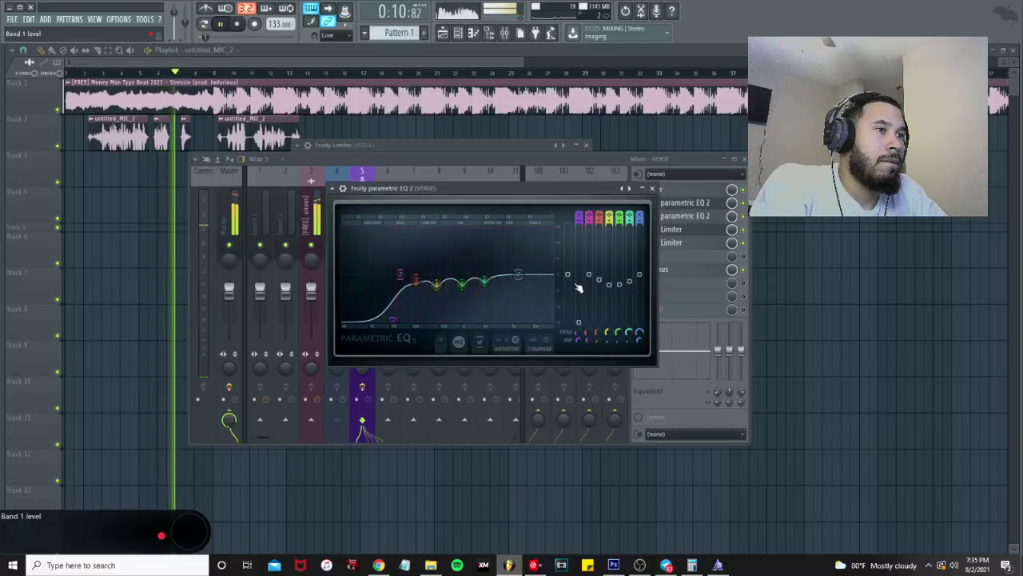
{"action": "left_click", "coordinate": [652, 188]}
- Open the VERSE track's second Fruity parametric EQ 2 and reset its boosted bands
{"action": "left_click", "coordinate": [679, 220]}
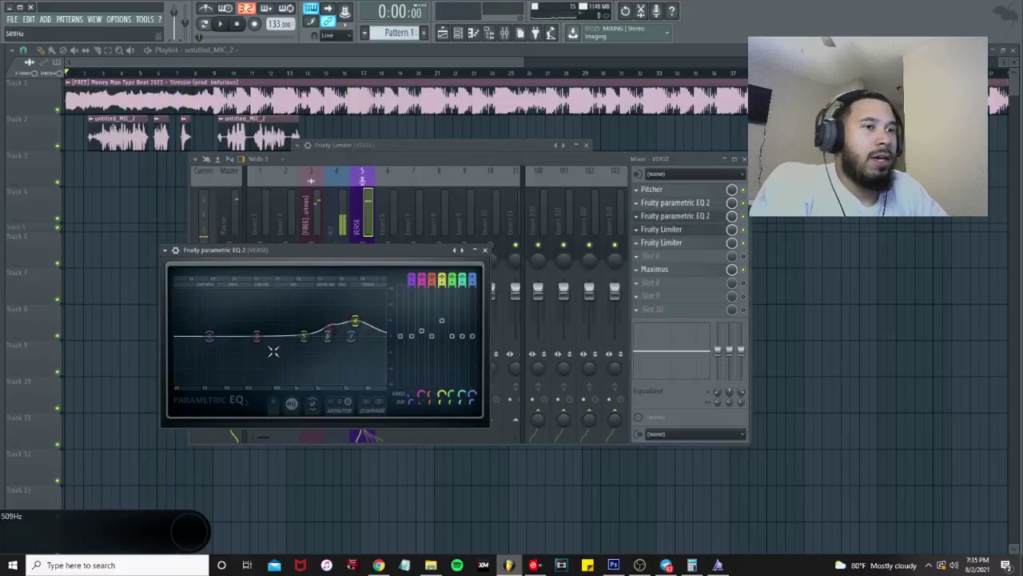
{"action": "right_click", "coordinate": [355, 322]}
{"action": "left_click", "coordinate": [372, 339]}
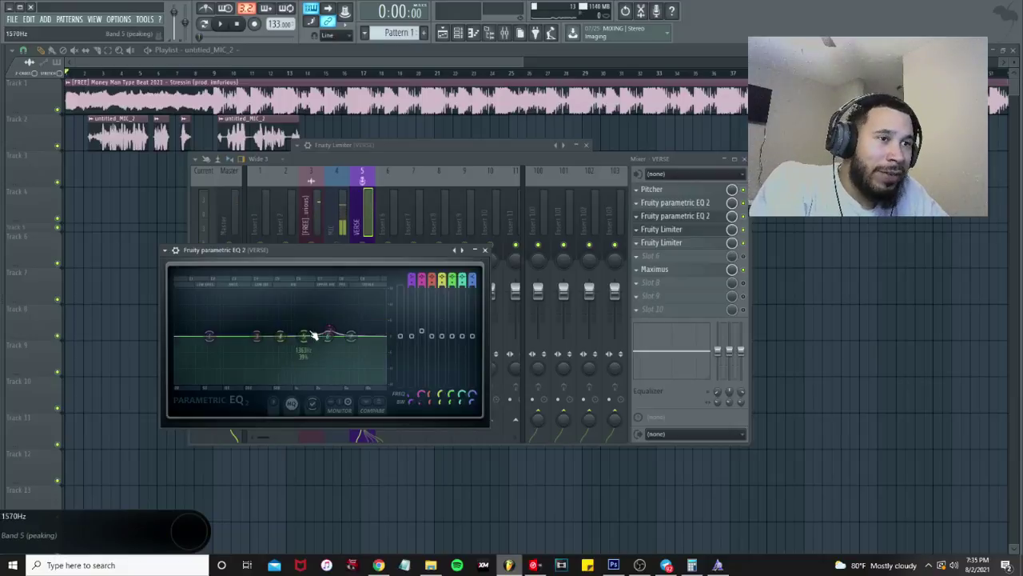
{"action": "left_click", "coordinate": [346, 347]}
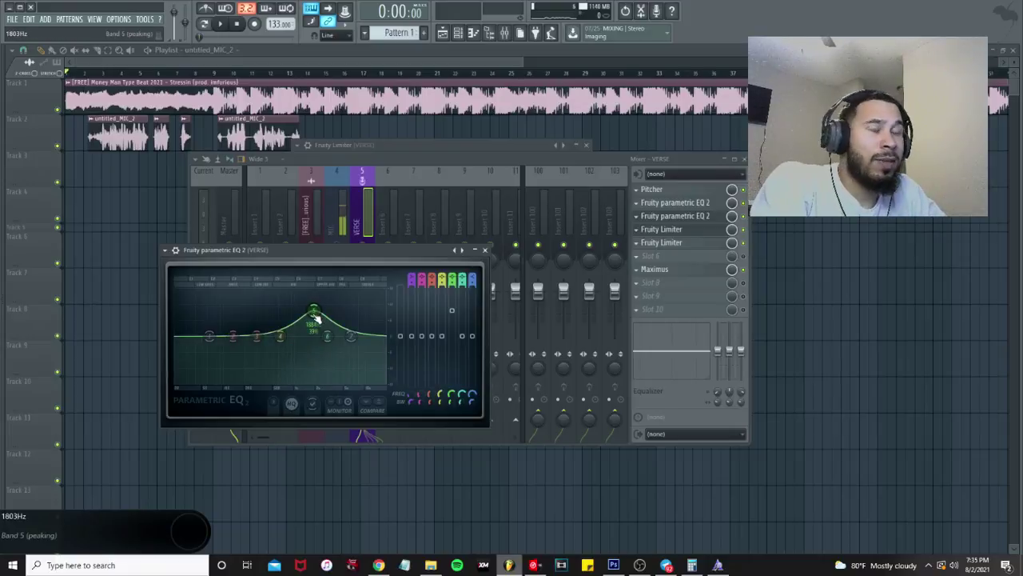
- Boost band 5 by 7.3 dB at 7151 Hz and band 4 by 5.9 dB at 874 Hz with 24% bandwidth during playback
{"action": "key", "text": "space"}
{"action": "left_click_drag", "start_coordinate": [320, 316], "coordinate": [355, 319]}
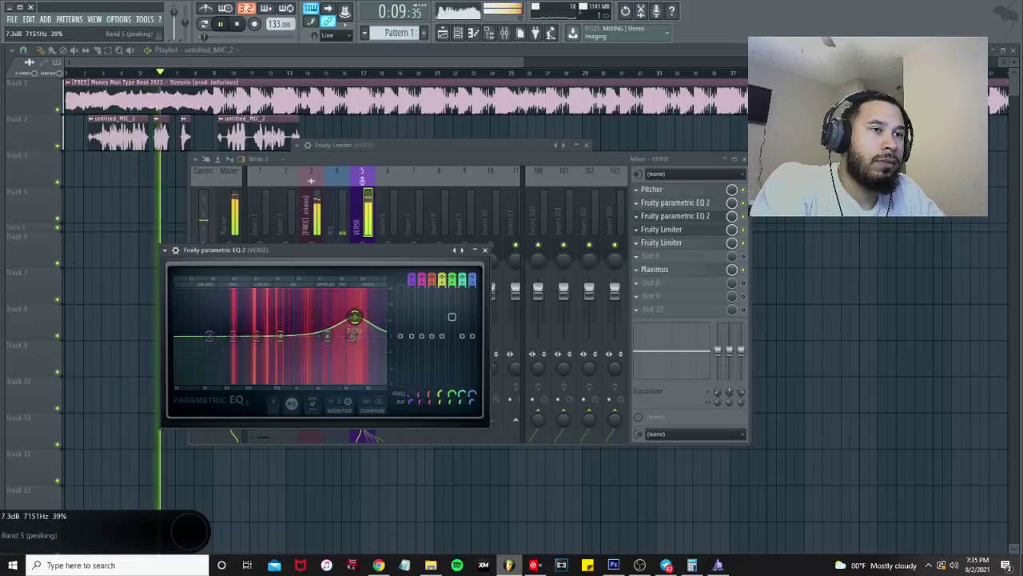
{"action": "left_click_drag", "start_coordinate": [281, 336], "coordinate": [291, 323]}
{"action": "scroll", "coordinate": [294, 324], "scroll_direction": "down", "scroll_amount": 5}
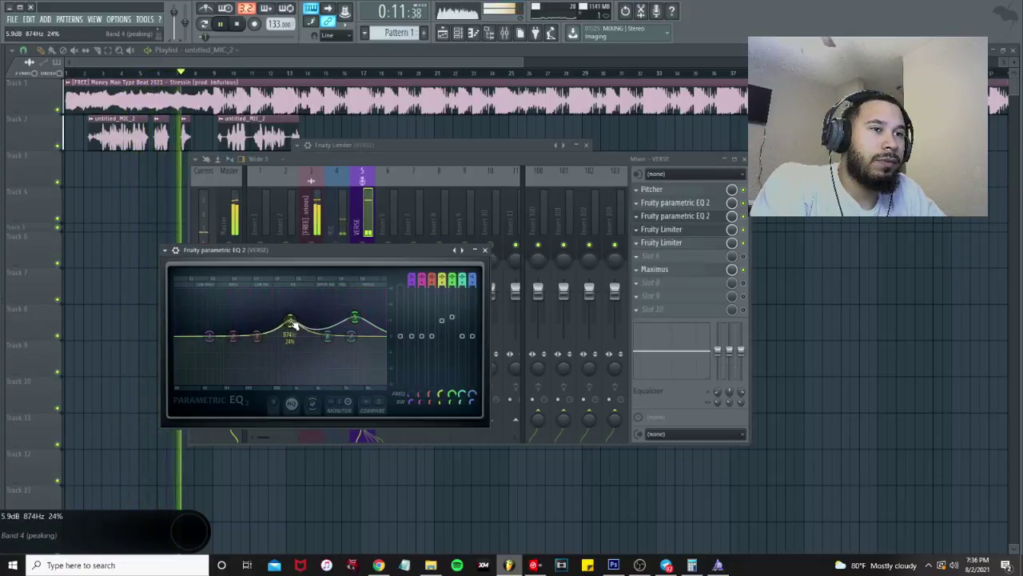
- Toggle Maximus on the VERSE track, then retune band 4 and boost band 3 of the second EQ
{"action": "left_click", "coordinate": [743, 270]}
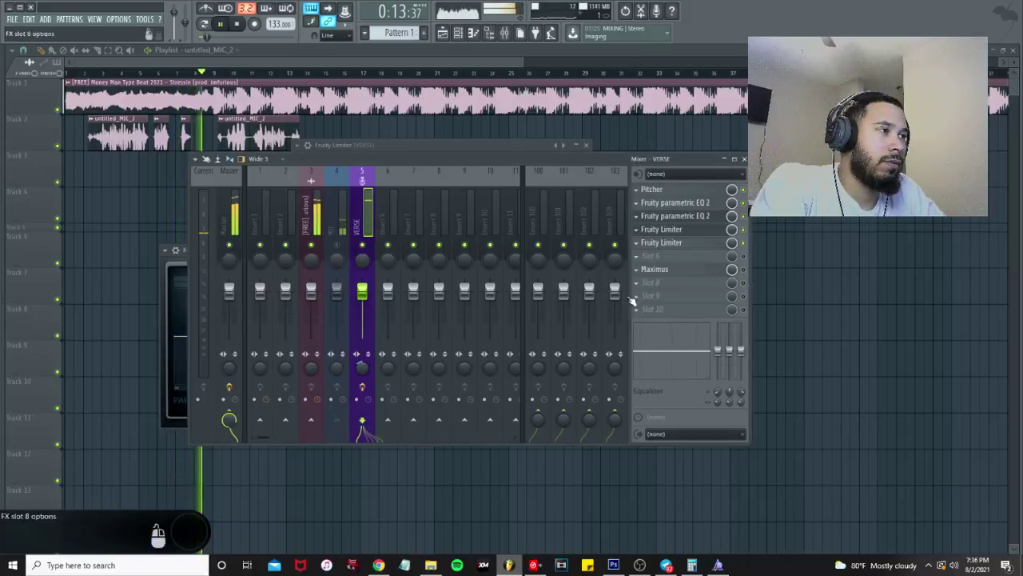
{"action": "left_click", "coordinate": [177, 270]}
{"action": "left_click_drag", "start_coordinate": [291, 323], "coordinate": [331, 334]}
{"action": "left_click_drag", "start_coordinate": [256, 336], "coordinate": [283, 304]}
{"action": "key", "text": "space"}
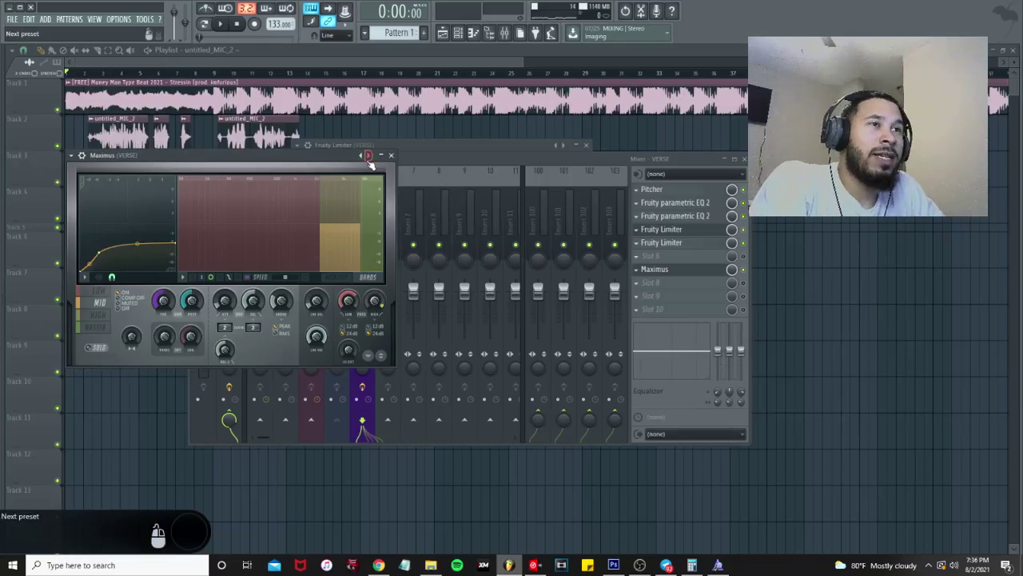
- Load the De-esser split-band preset in the VERSE track's Maximus, play the vocal through it, and close the plugin
{"action": "left_click", "coordinate": [370, 159]}
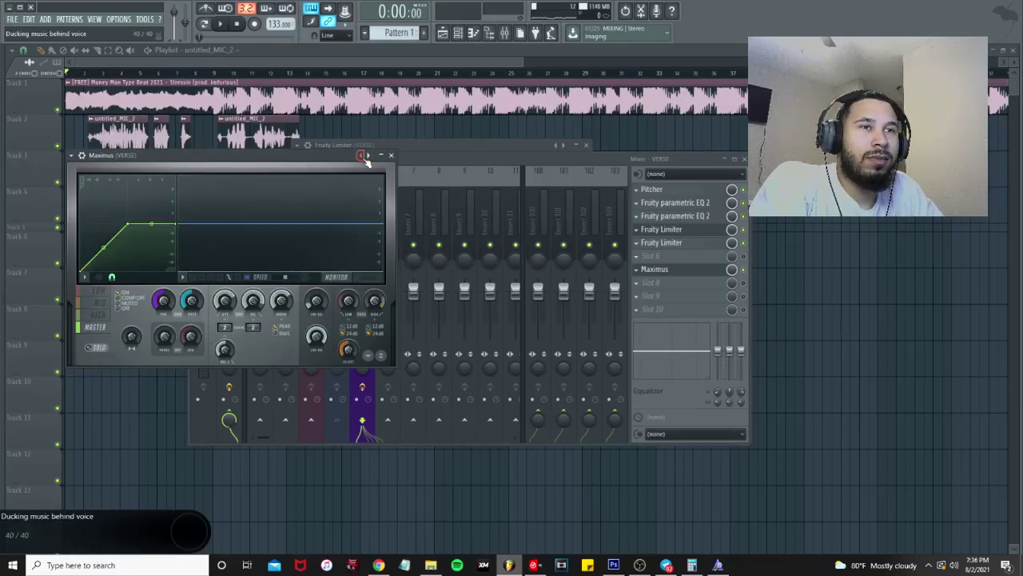
{"action": "left_click", "coordinate": [362, 160]}
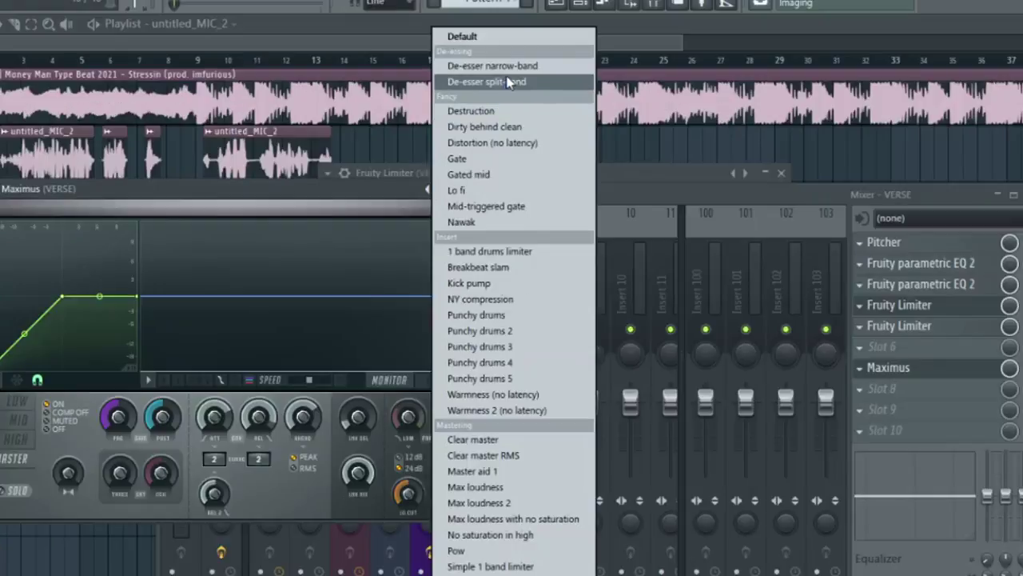
{"action": "left_click", "coordinate": [529, 83]}
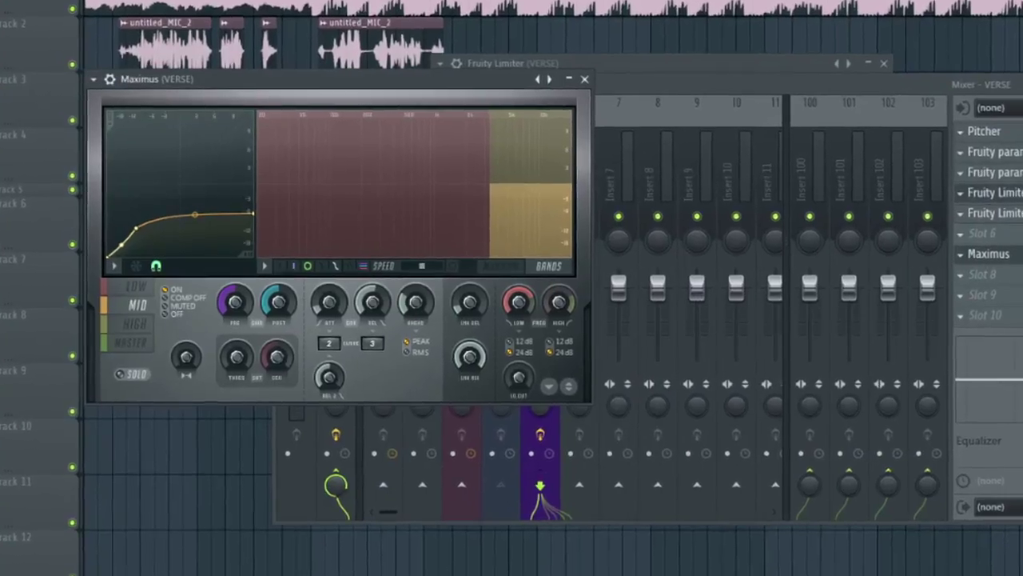
{"action": "key", "text": "space"}
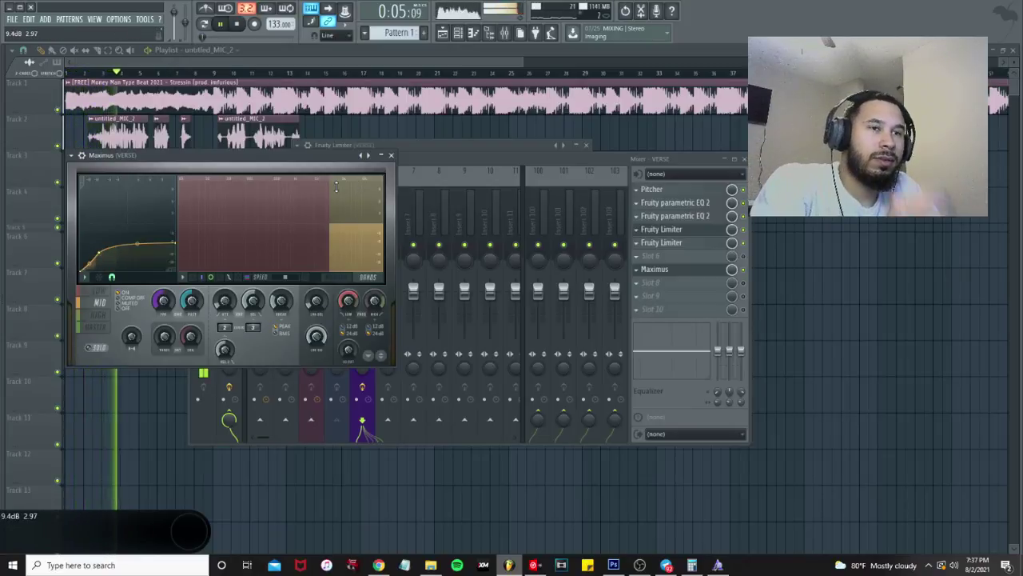
{"action": "left_click", "coordinate": [391, 155]}
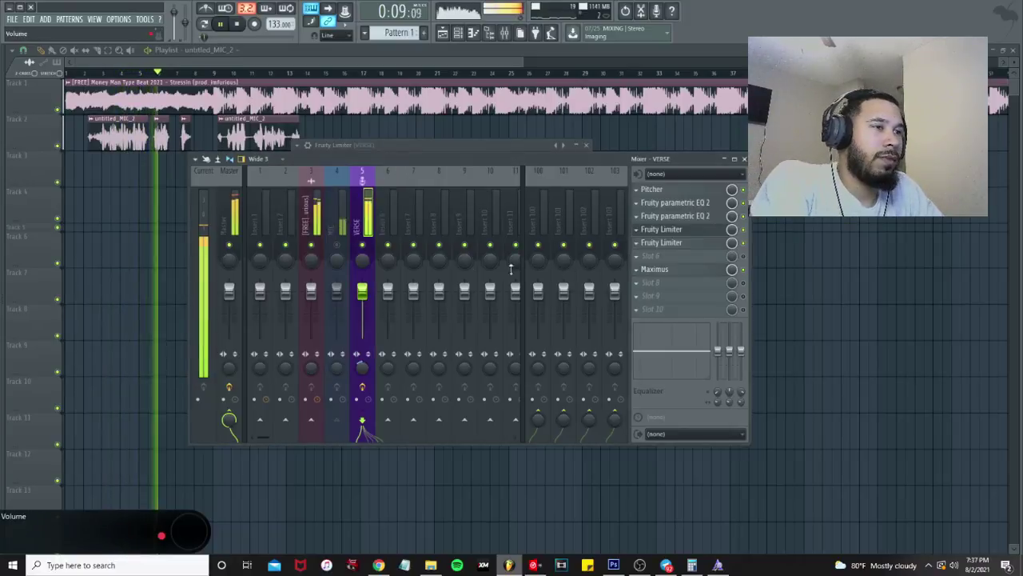
- Load Fruity Delay 2 in the first effect slot of Insert 6 and play the song
{"action": "key", "text": "space"}
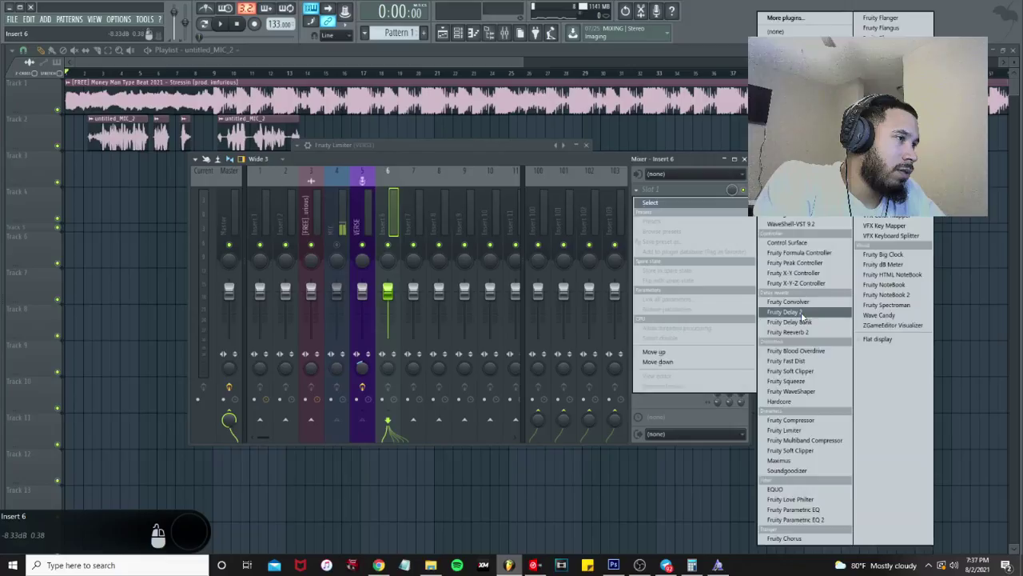
{"action": "left_click", "coordinate": [805, 315]}
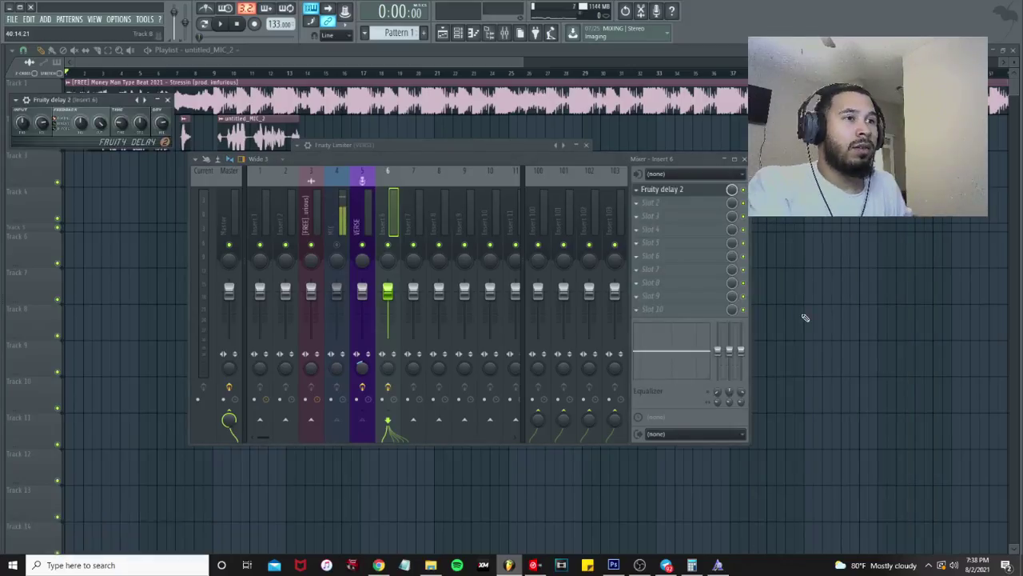
{"action": "key", "text": "space"}
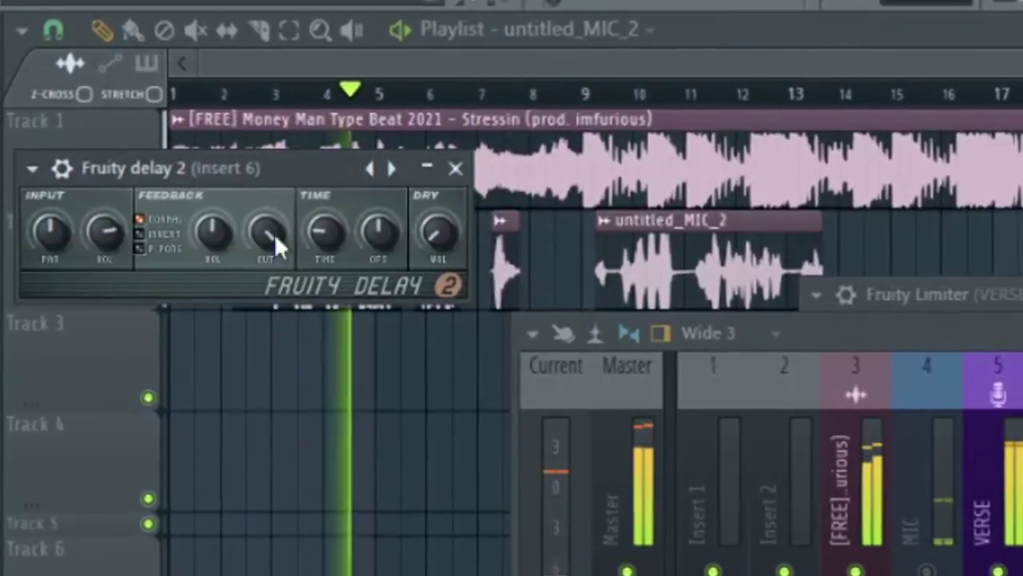
- Set the delay time of Fruity Delay 2 to 3 steps
{"action": "right_click", "coordinate": [316, 231]}
{"action": "left_click", "coordinate": [336, 235]}
{"action": "right_click", "coordinate": [339, 235]}
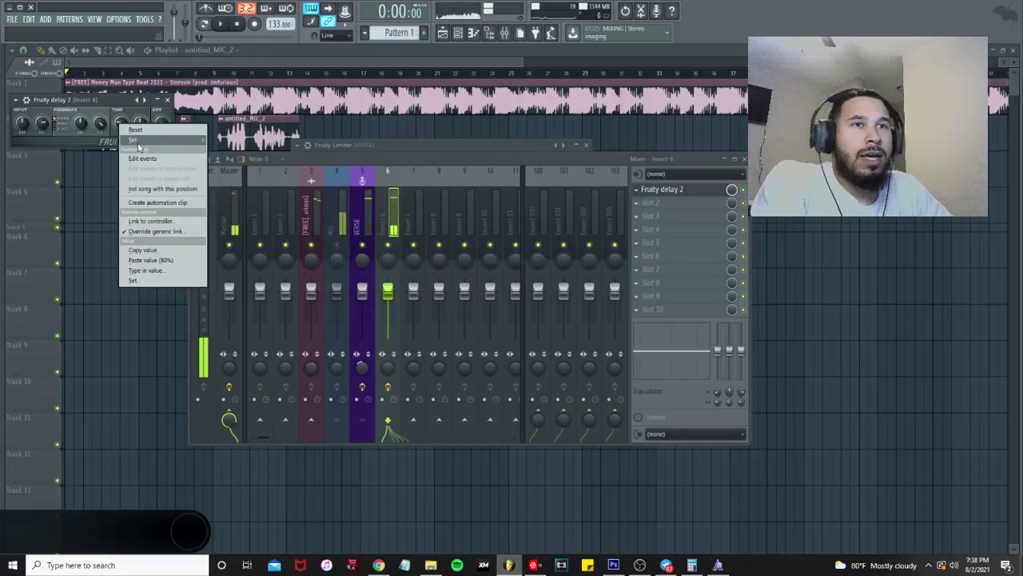
{"action": "mouse_move", "coordinate": [139, 146]}
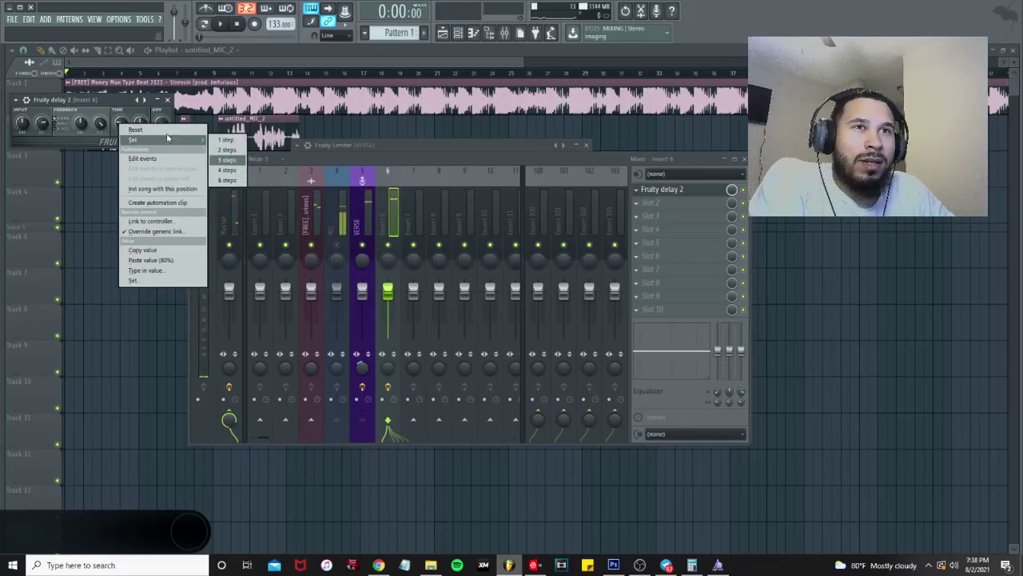
{"action": "left_click", "coordinate": [217, 159]}
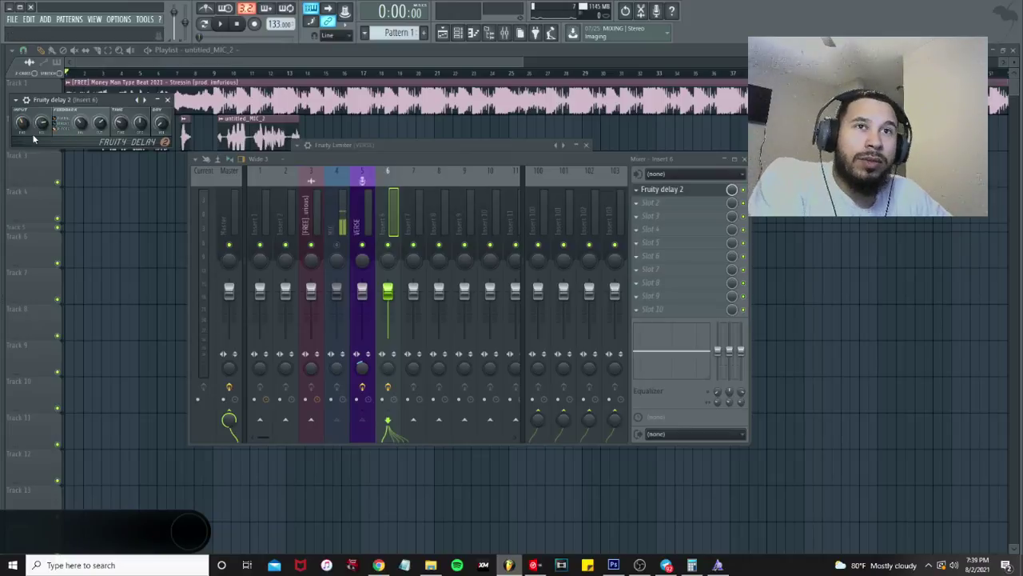
- Adjust the input volume of Fruity Delay 2 during playback, checking the VERSE and MIC tracks in the mixer
{"action": "key", "text": "space"}
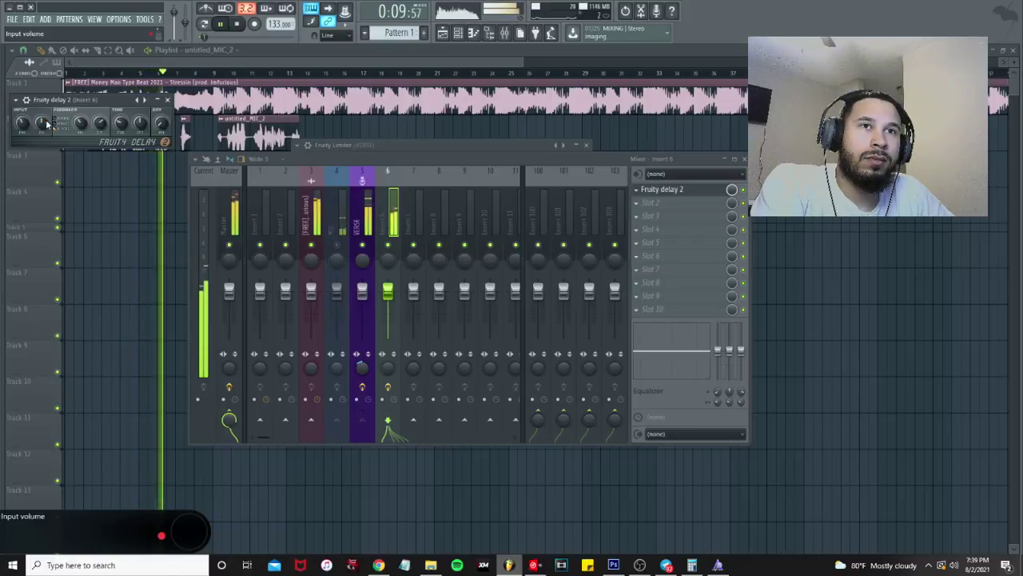
{"action": "key", "text": "space"}
{"action": "left_click", "coordinate": [362, 224]}
{"action": "key", "text": "space"}
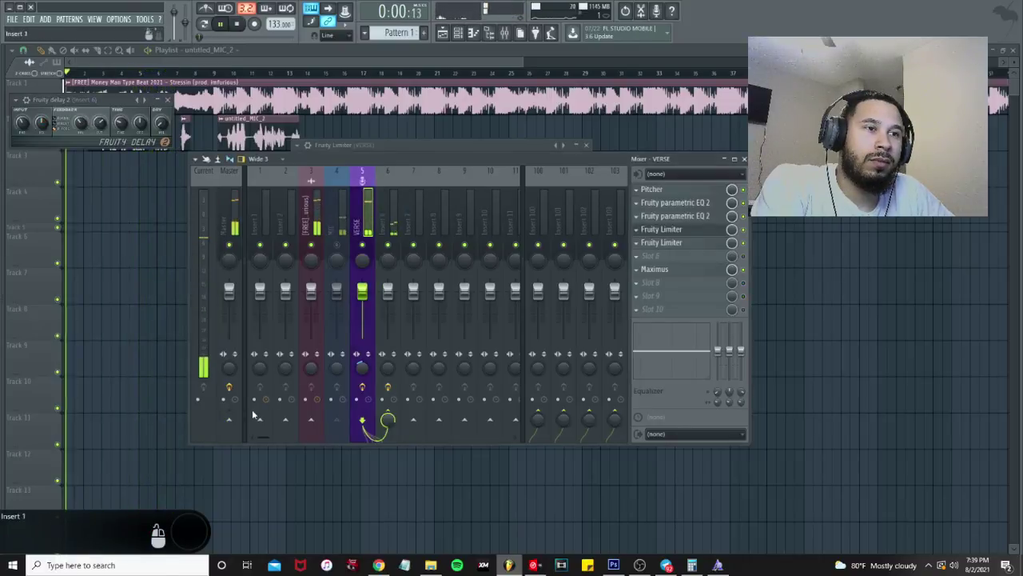
{"action": "left_click", "coordinate": [349, 226]}
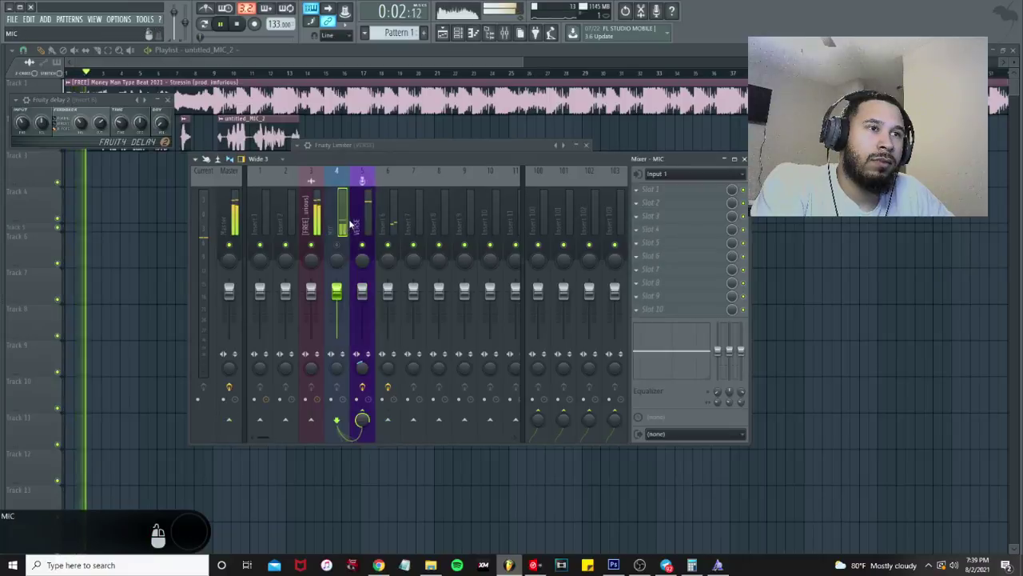
{"action": "left_click", "coordinate": [360, 217]}
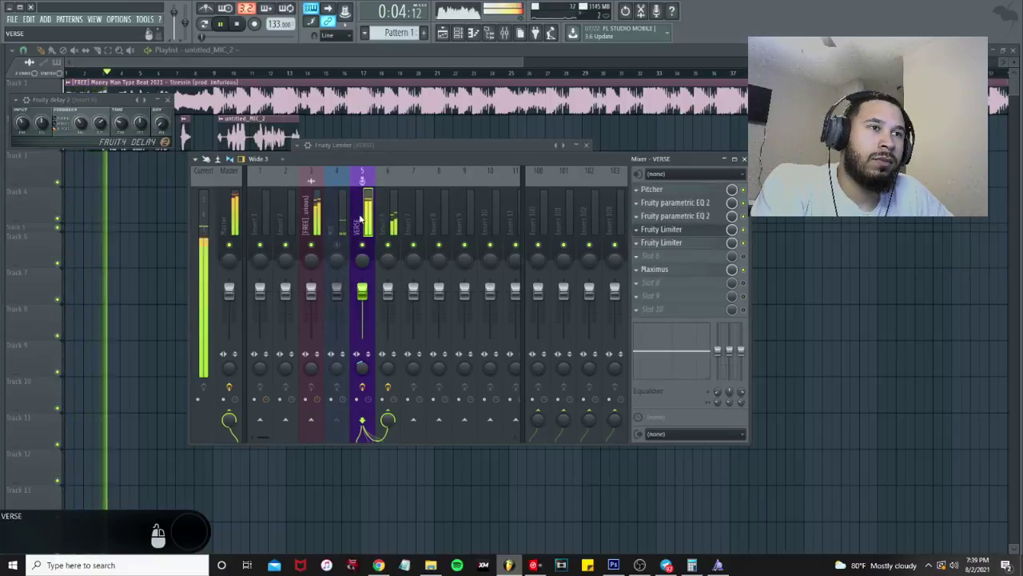
{"action": "left_click", "coordinate": [41, 123]}
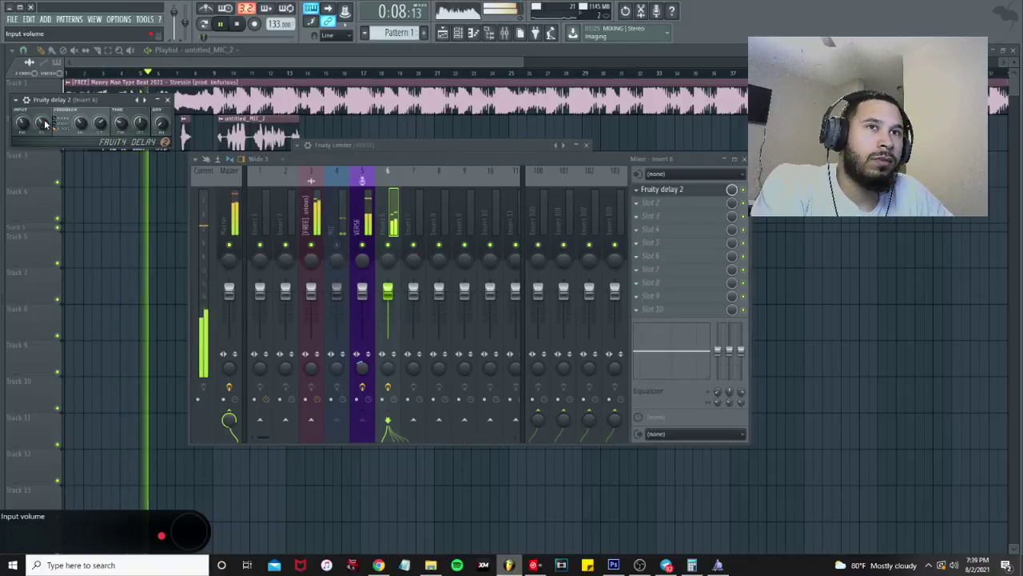
- Set Insert 6's stereo separation to 100% separated, stop playback, and reopen Fruity Delay 2
{"action": "left_click", "coordinate": [167, 100]}
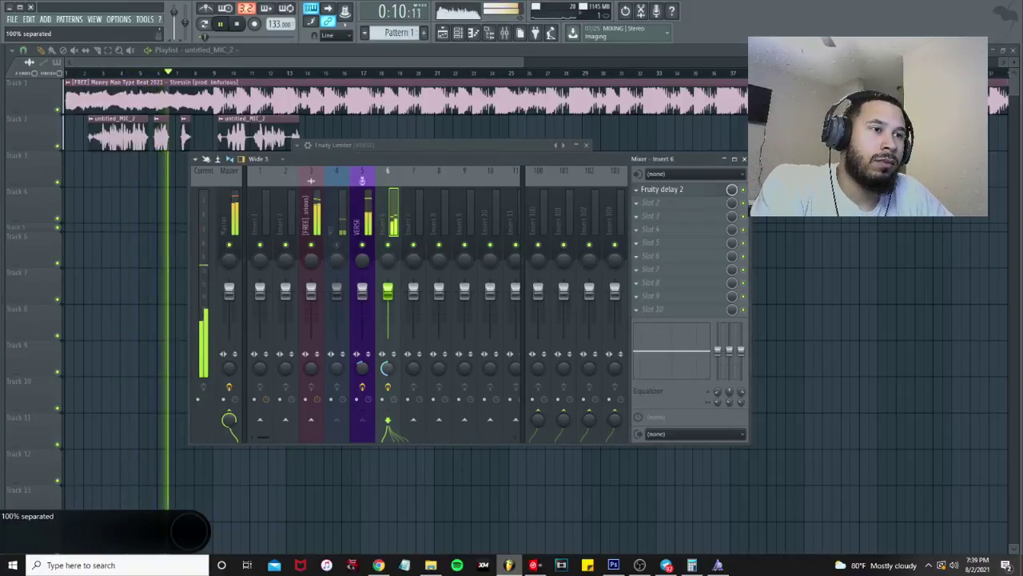
{"action": "key", "text": "space"}
{"action": "left_click", "coordinate": [668, 193]}
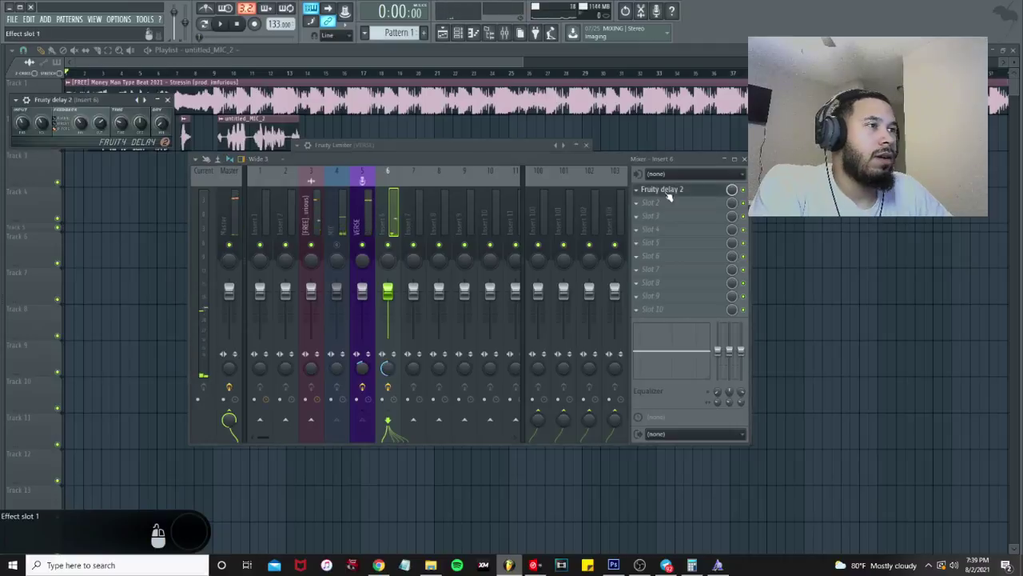
{"action": "left_click", "coordinate": [80, 122]}
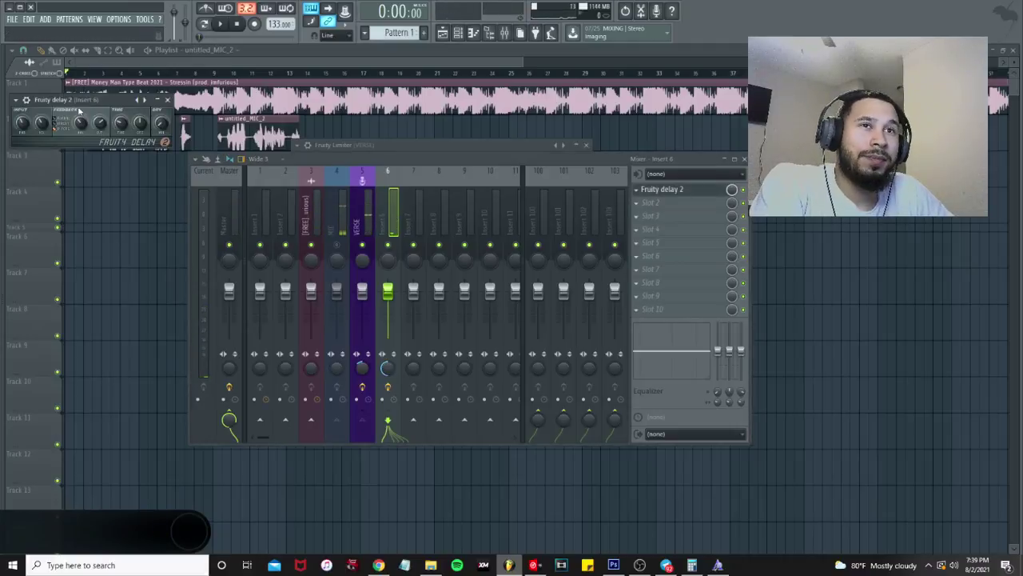
{"action": "left_click_drag", "start_coordinate": [79, 111], "coordinate": [101, 121]}
- Load Soundgoodizer in slot 2 and Fruity Chorus in slot 3 of Insert 6
{"action": "left_click", "coordinate": [662, 206]}
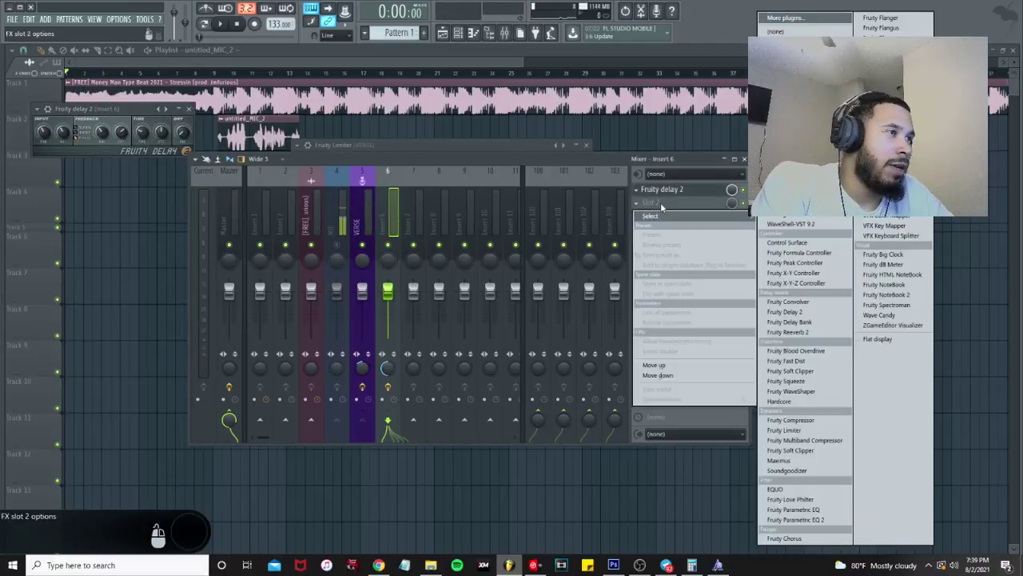
{"action": "left_click", "coordinate": [812, 472]}
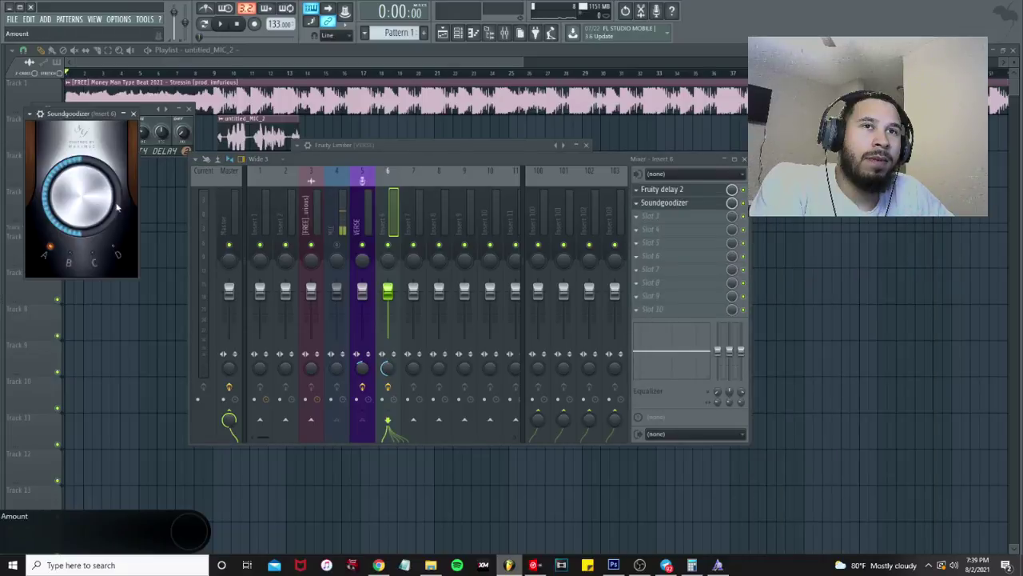
{"action": "left_click", "coordinate": [652, 217]}
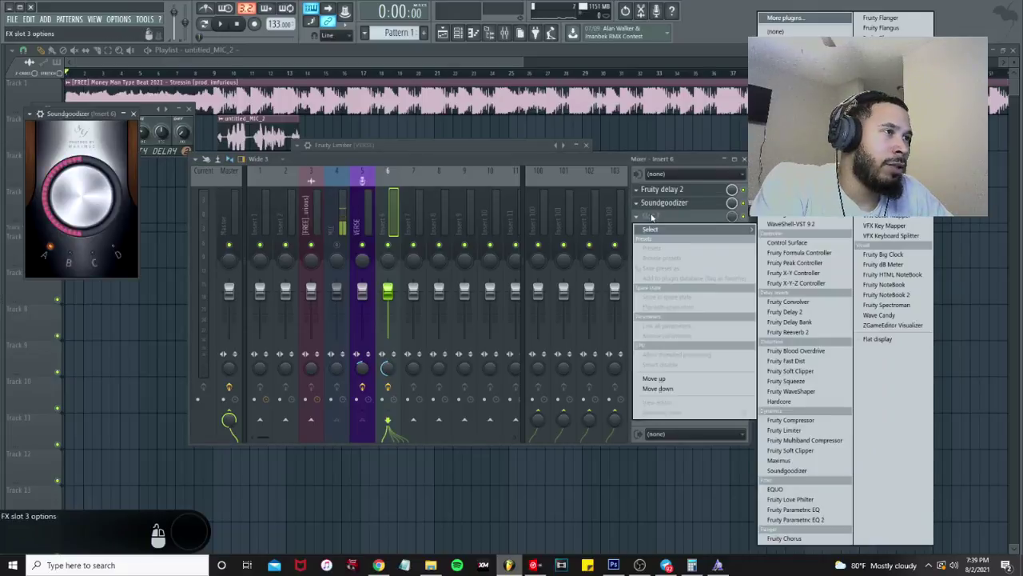
{"action": "left_click", "coordinate": [787, 538]}
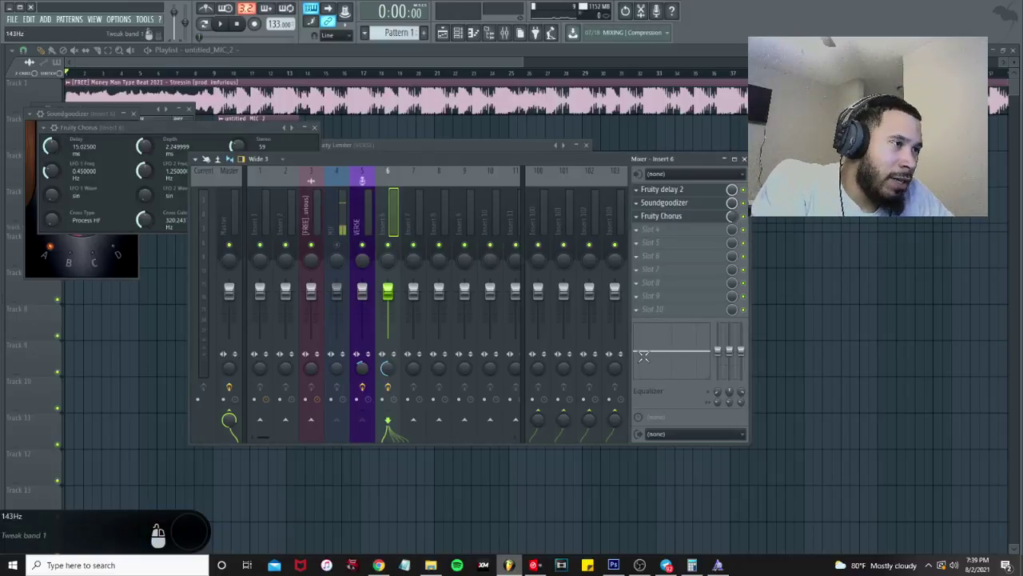
- Cut the low band of Insert 6's equalizer to -18.0, adjust its upper bands, and slightly lower the track's volume during playback
{"action": "left_click_drag", "start_coordinate": [642, 353], "coordinate": [650, 378]}
{"action": "key", "text": "space"}
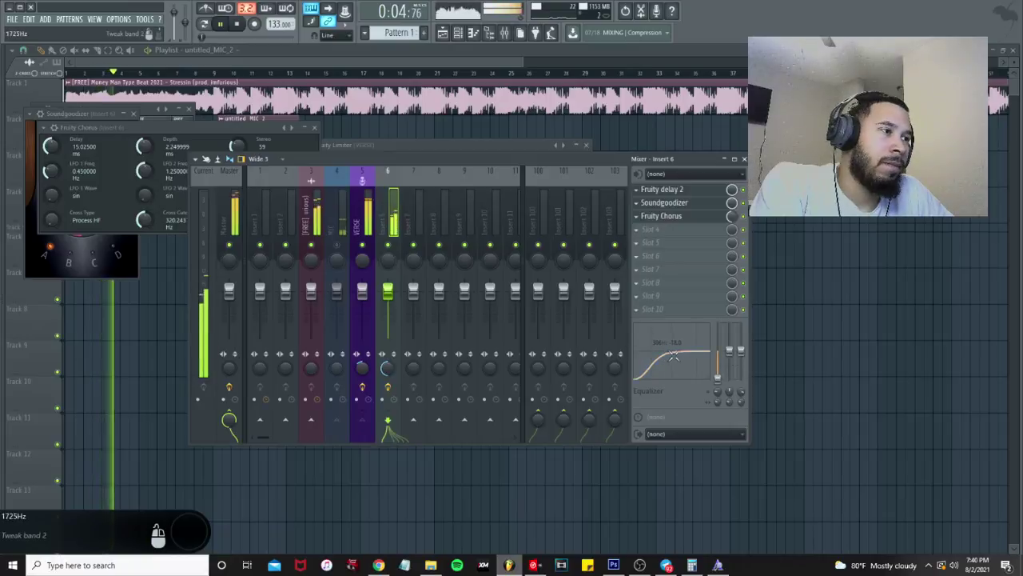
{"action": "left_click_drag", "start_coordinate": [678, 364], "coordinate": [682, 328]}
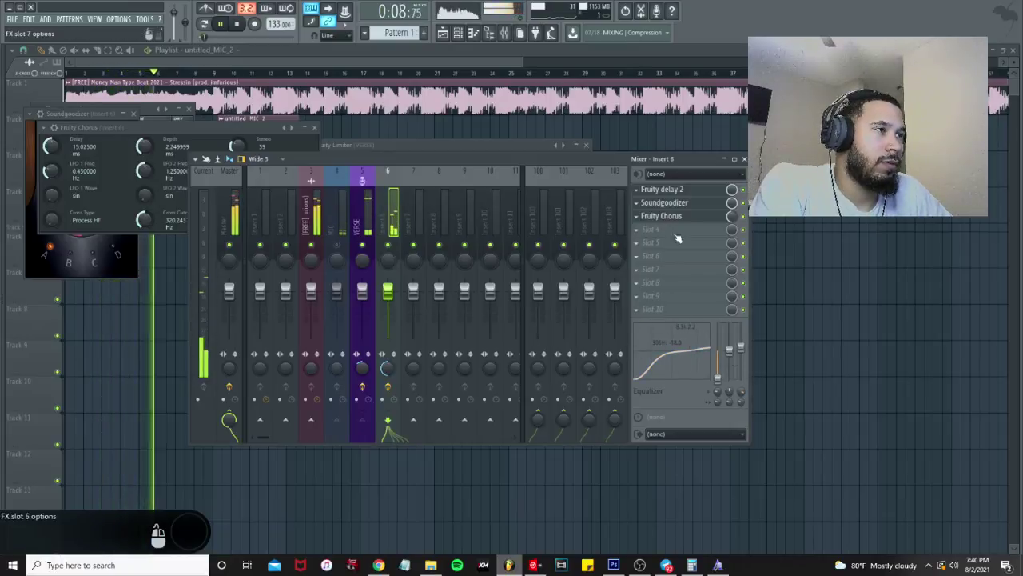
{"action": "left_click_drag", "start_coordinate": [388, 292], "coordinate": [389, 297]}
{"action": "key", "text": "space"}
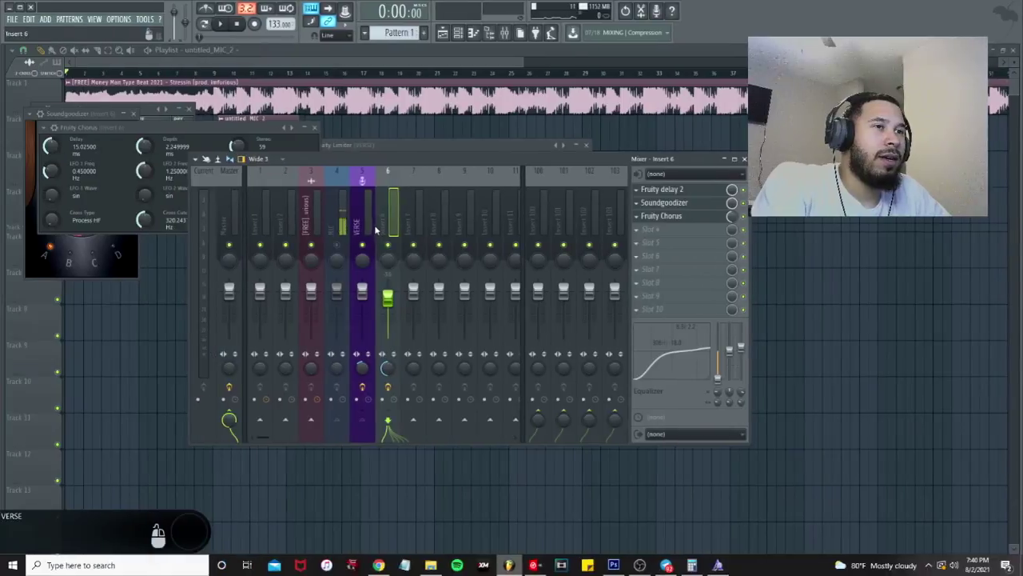
- Reset the VERSE track's send level to Insert 100 to its default
{"action": "left_click", "coordinate": [367, 229]}
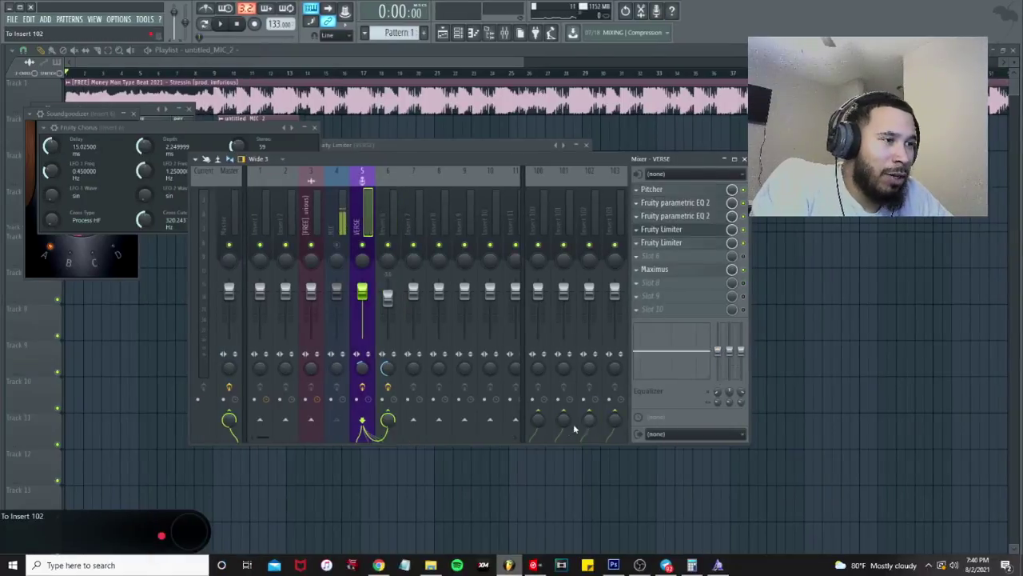
{"action": "right_click", "coordinate": [539, 424]}
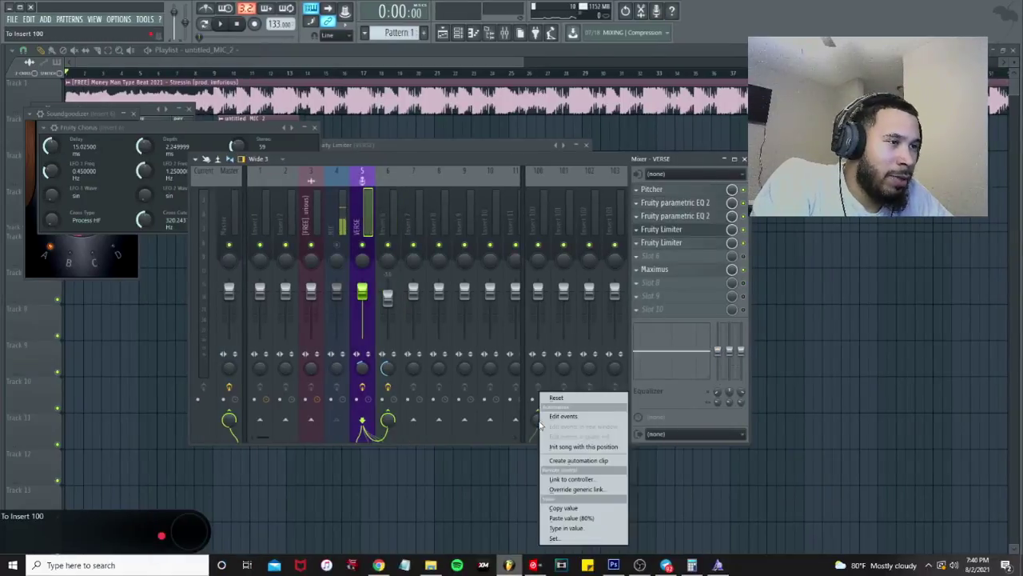
{"action": "left_click", "coordinate": [352, 220]}
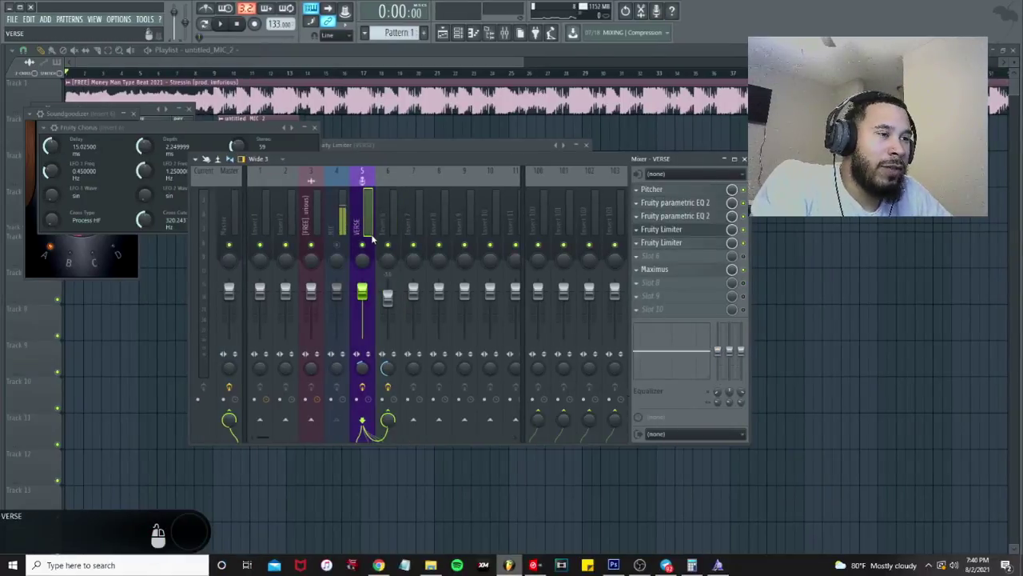
{"action": "right_click", "coordinate": [536, 424]}
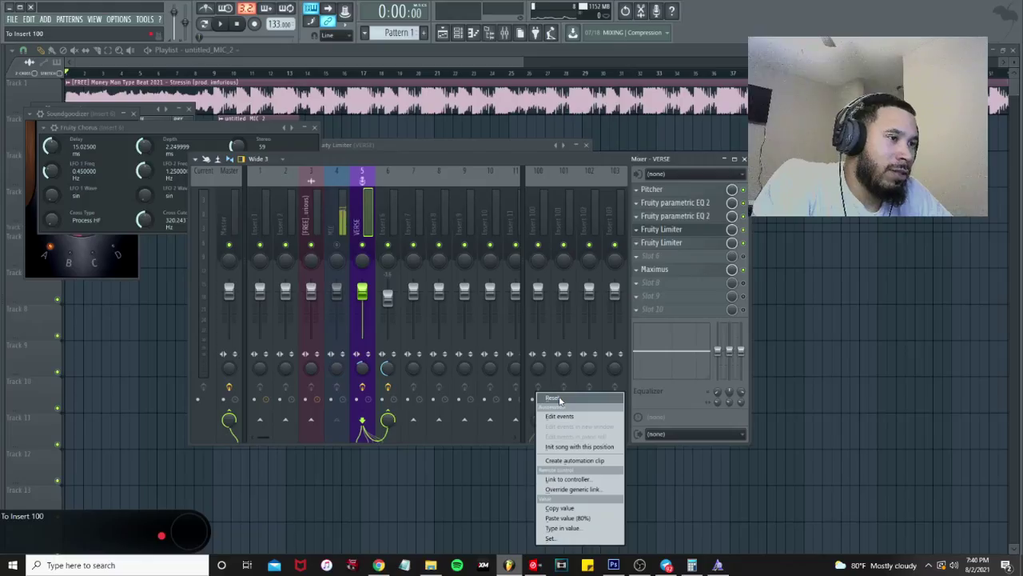
{"action": "left_click", "coordinate": [548, 402]}
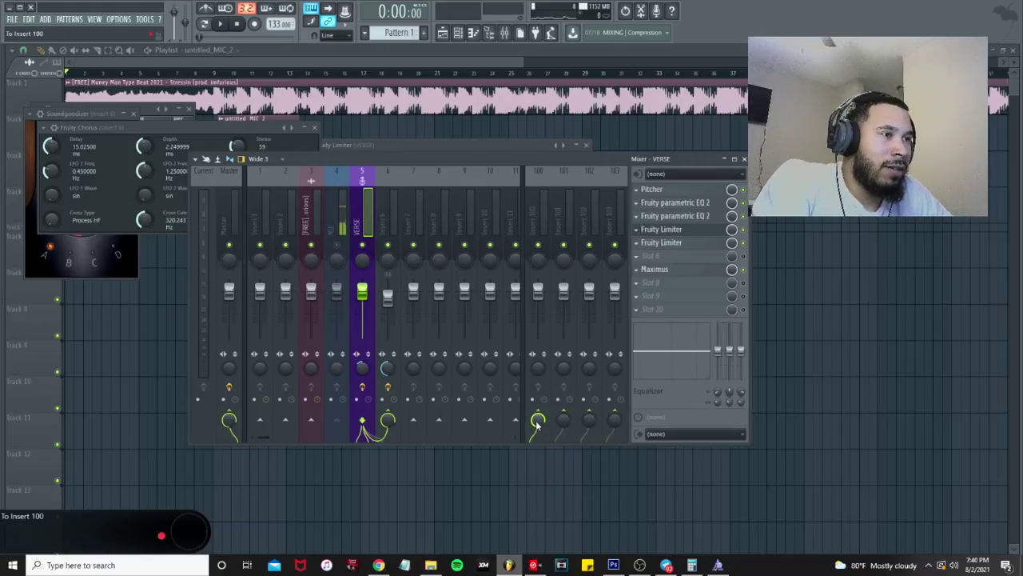
- Load Fruity Reeverb 2 in the first effect slot of Insert 100
{"action": "left_click", "coordinate": [536, 207]}
{"action": "left_click", "coordinate": [650, 192]}
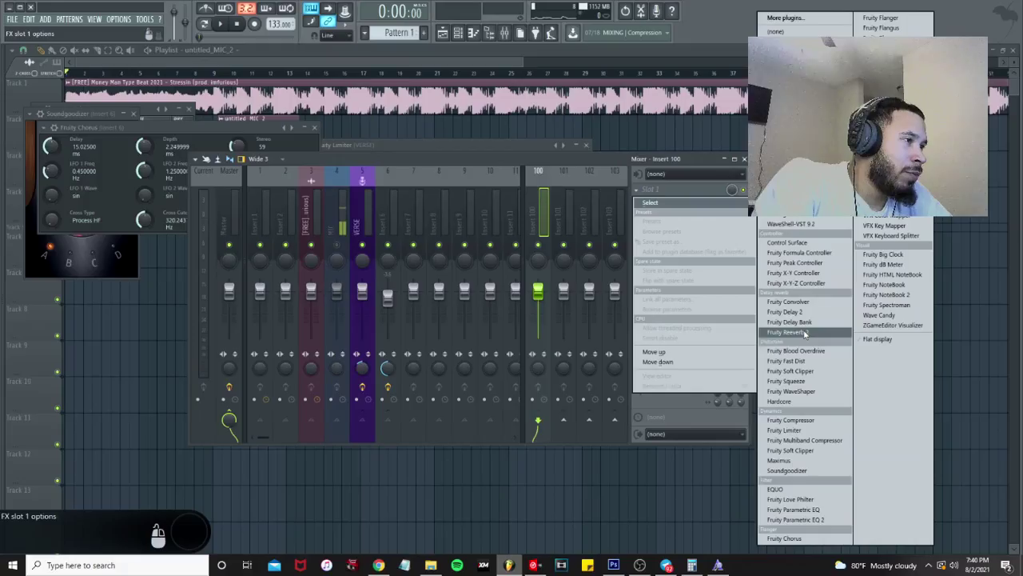
{"action": "left_click", "coordinate": [805, 332]}
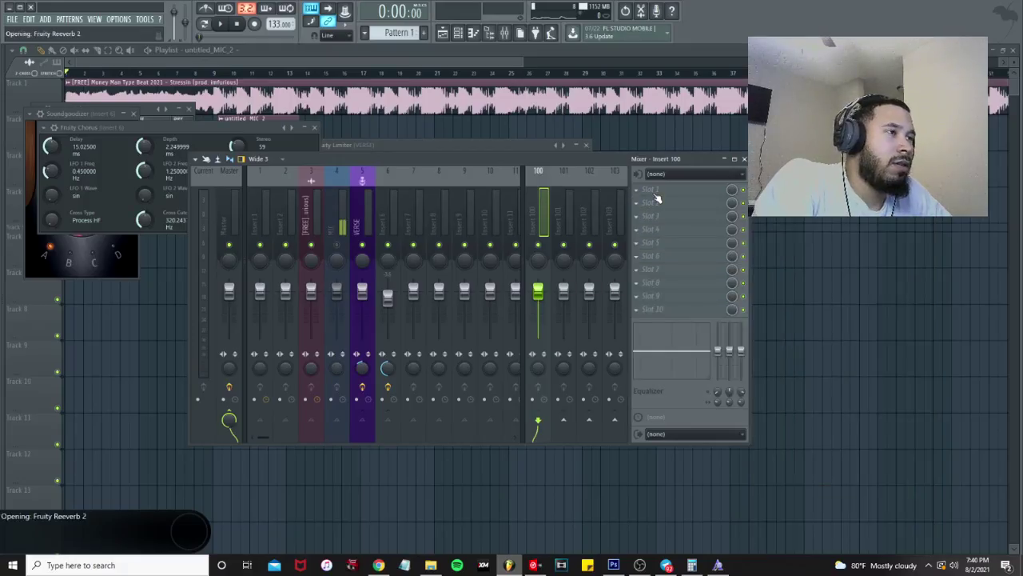